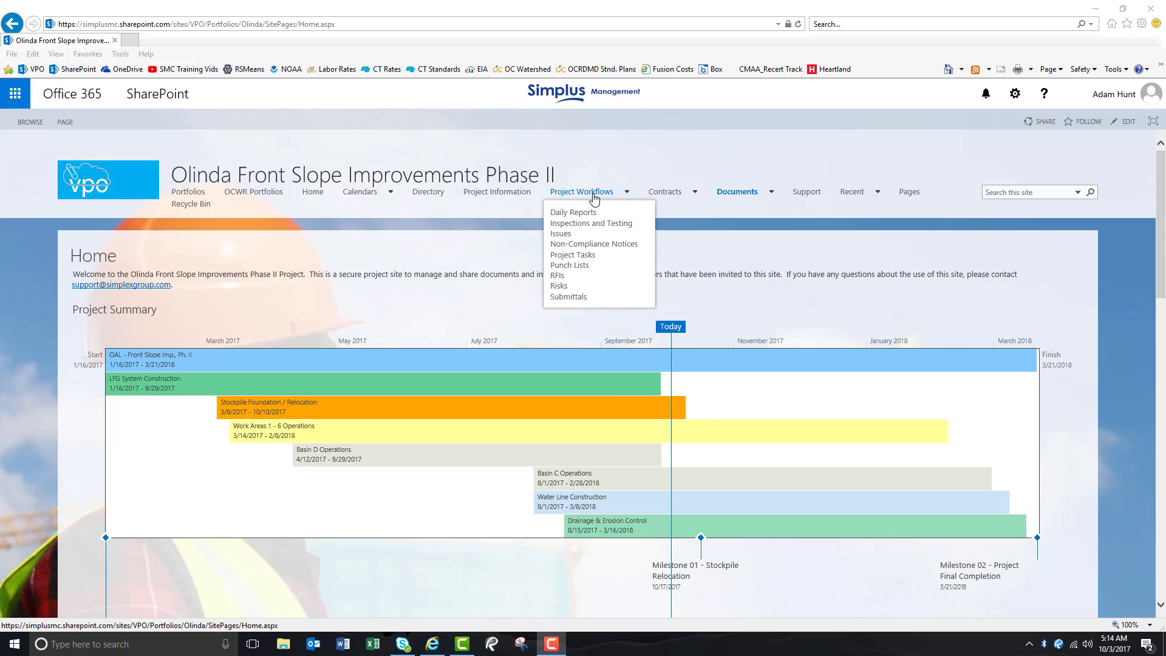
# - Open the Non-Compliance Notices list from Project Workflows and start a new notice
pyautogui.click(592, 245)
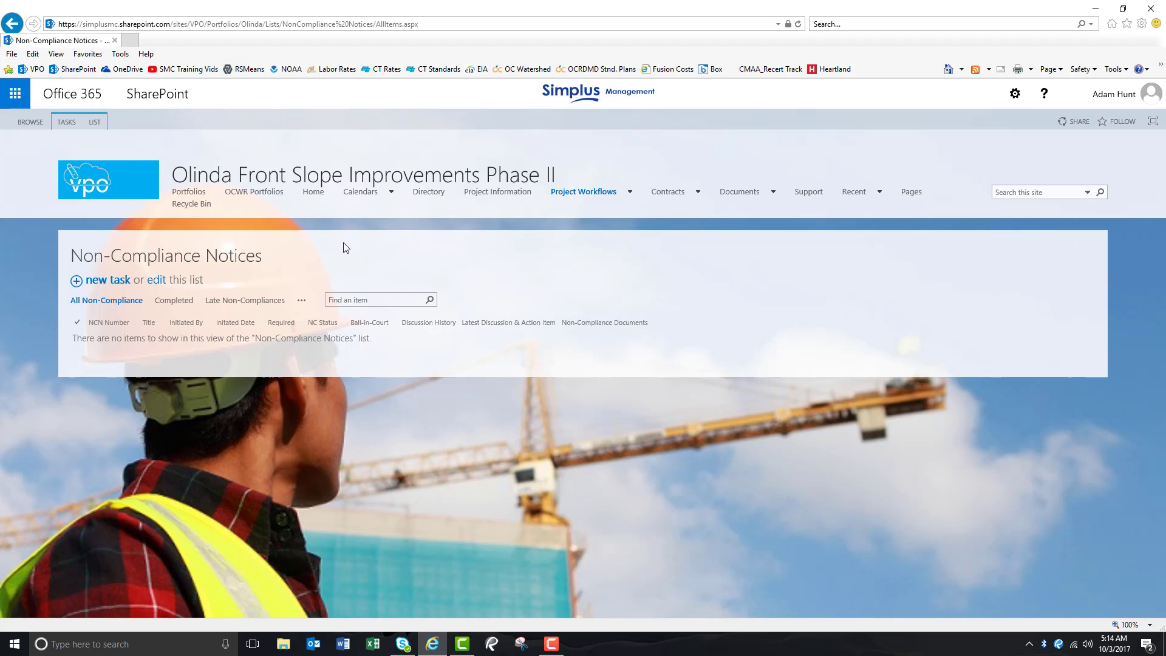
pyautogui.click(102, 286)
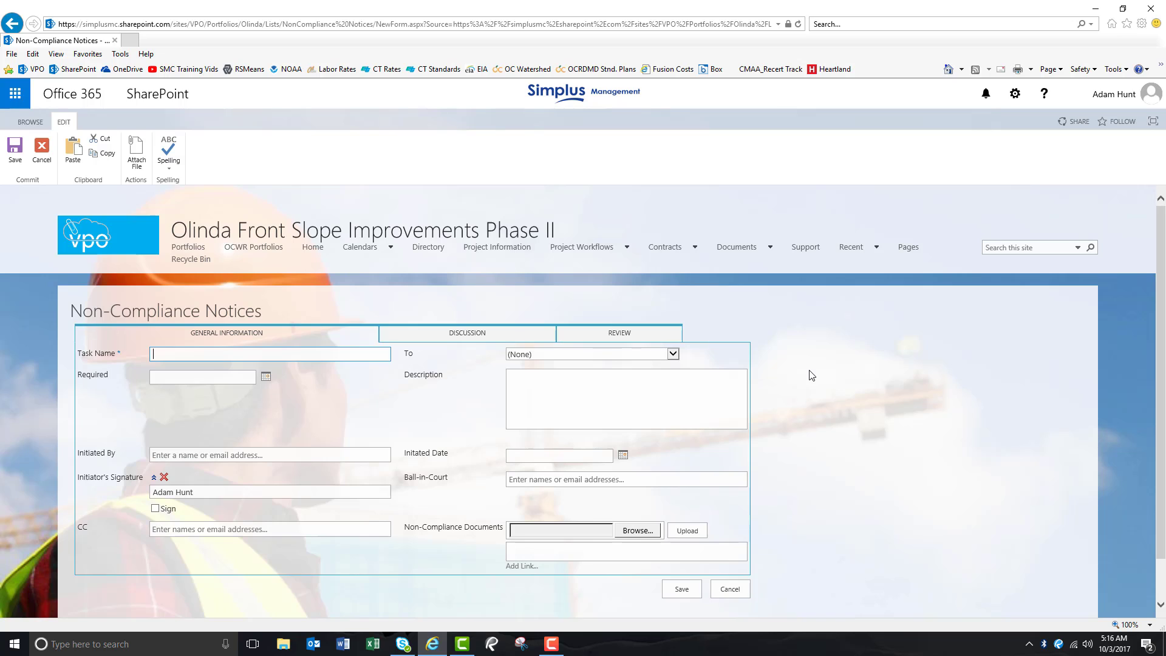
# - Name the task Non Certified Nozzleman and address it to the Sukut contact
pyautogui.write('Non Certified Nozzleman')
pyautogui.click(673, 355)
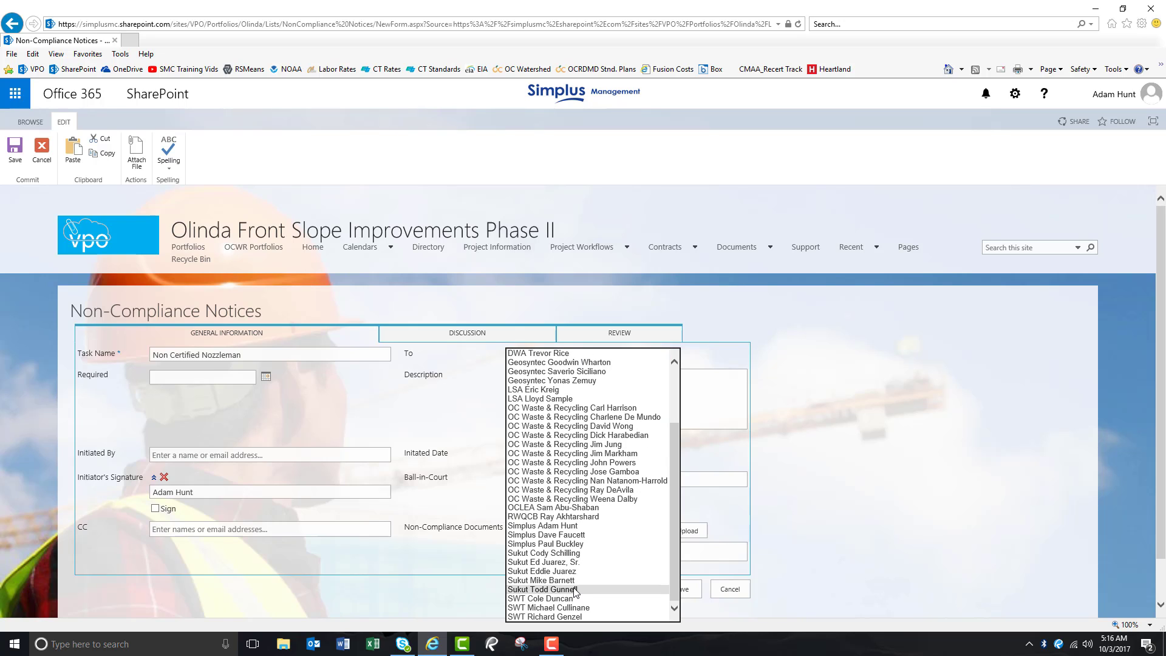
pyautogui.click(576, 591)
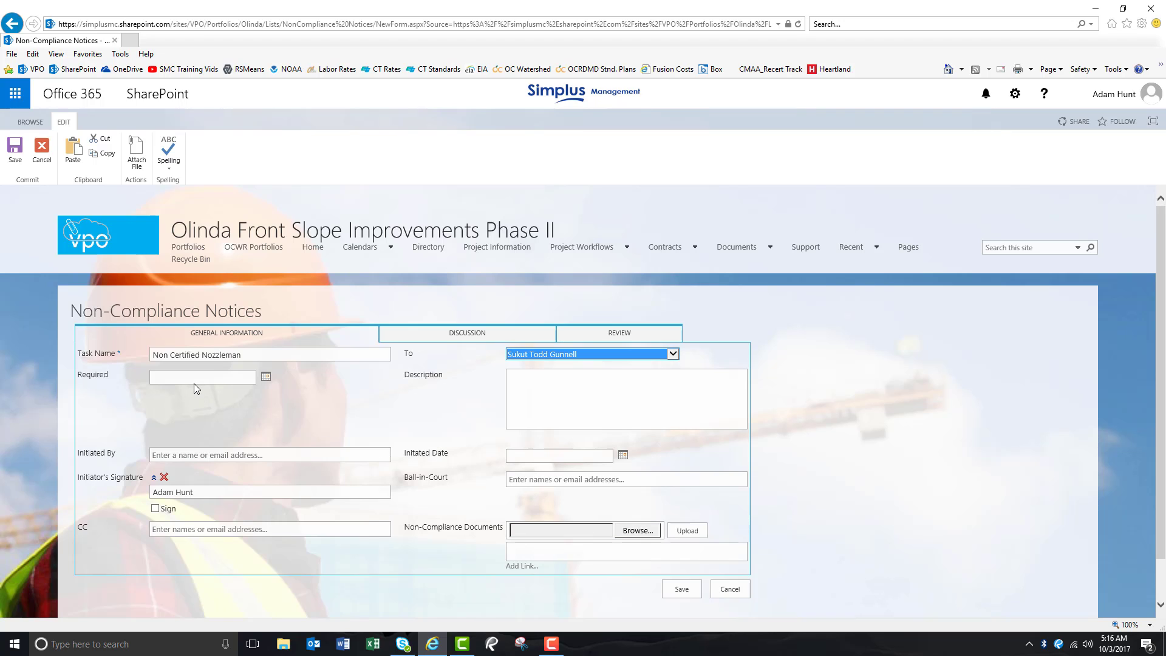
# - Set the Required date to 10/10/2017
pyautogui.click(266, 378)
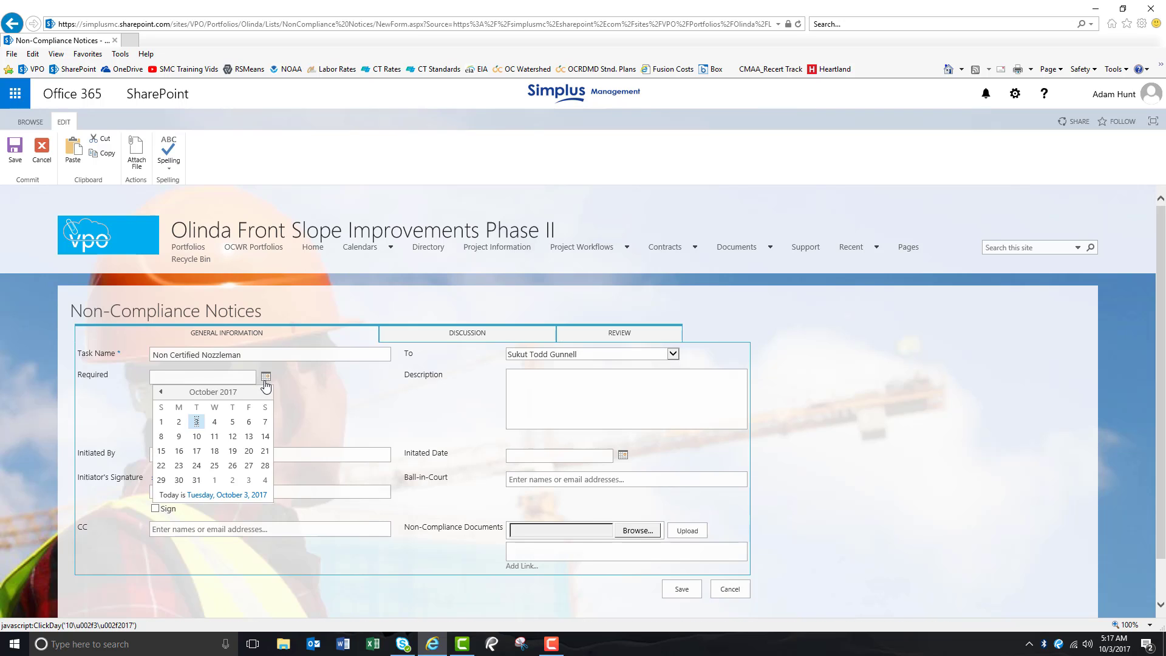
pyautogui.click(196, 436)
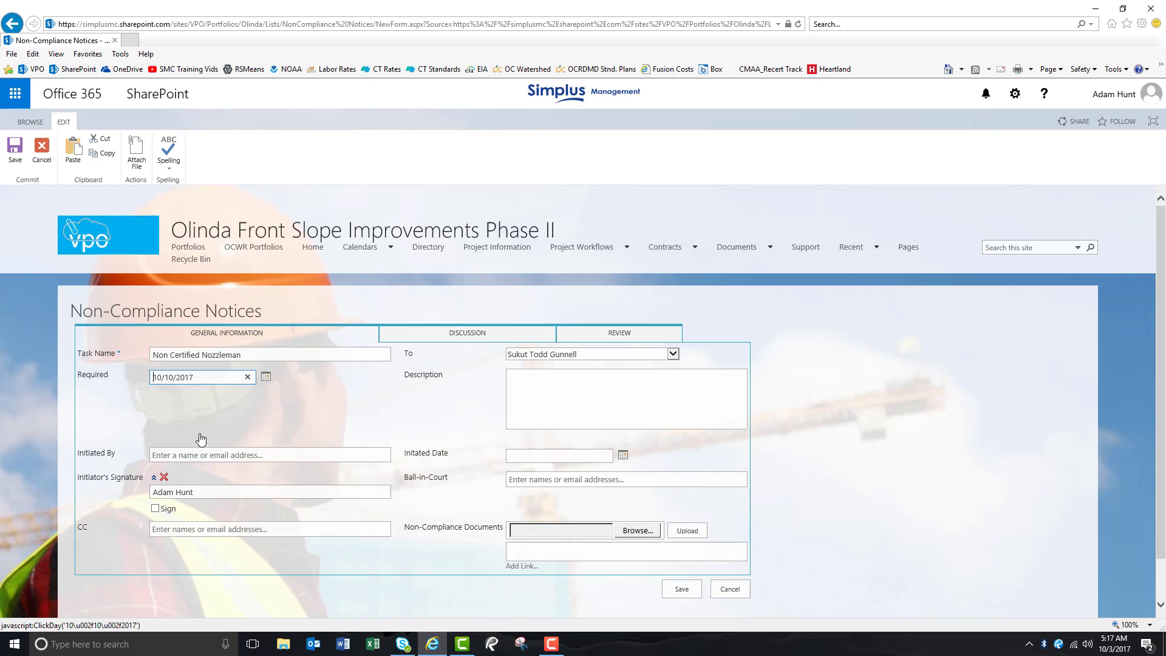
# - Enter the description that AES and Simplus witnessed Sukut intending an uncertified nozzleman to spray shotcrete at drainage structure 6/D3 prior to the arrival of material
pyautogui.click(357, 434)
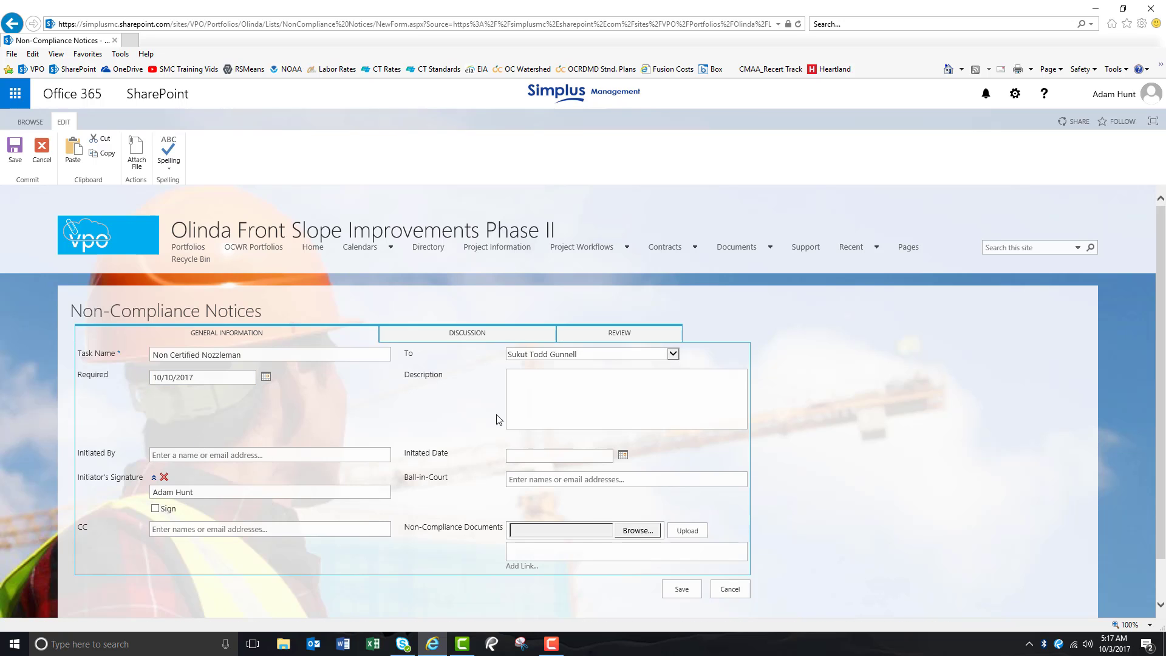
pyautogui.click(566, 393)
pyautogui.write('It was witnessed by both AES and Simplus')
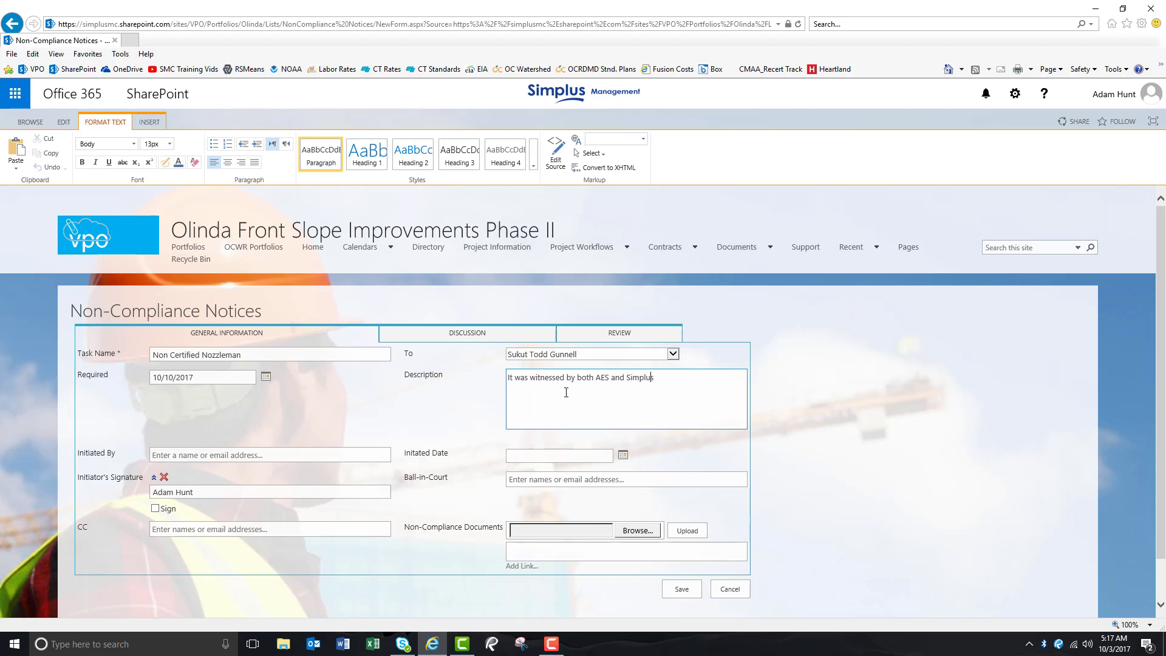
pyautogui.write(' that Sukut did not intend to have a certified nozzle')
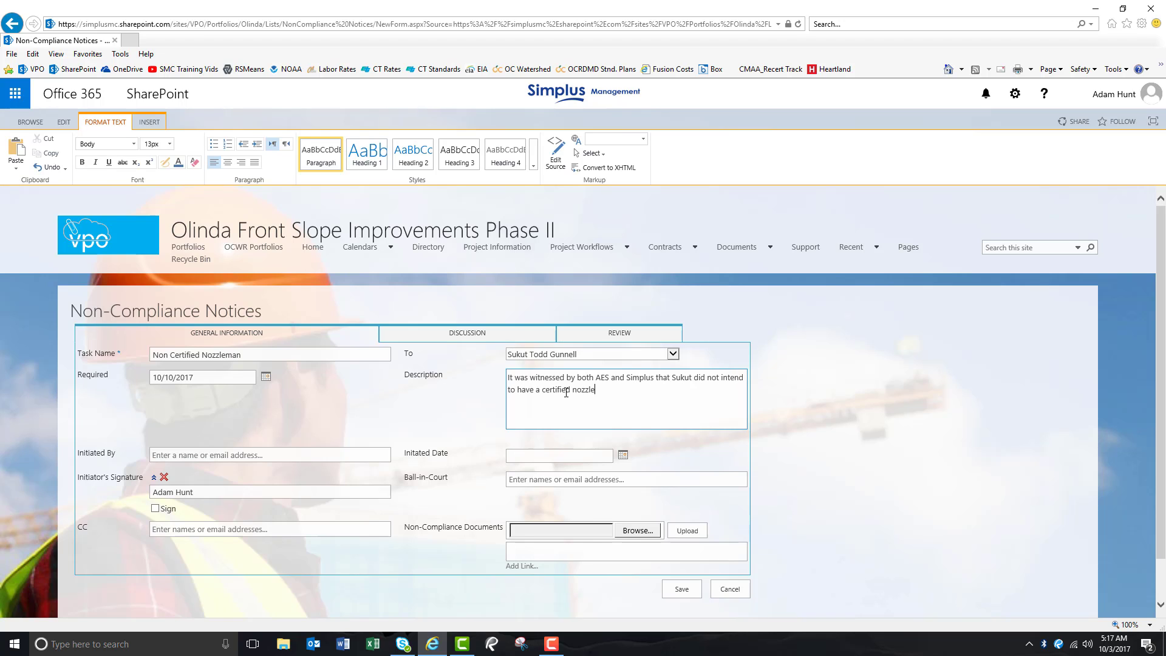
pyautogui.write('man sparying the shotcrete at drainage structure ')
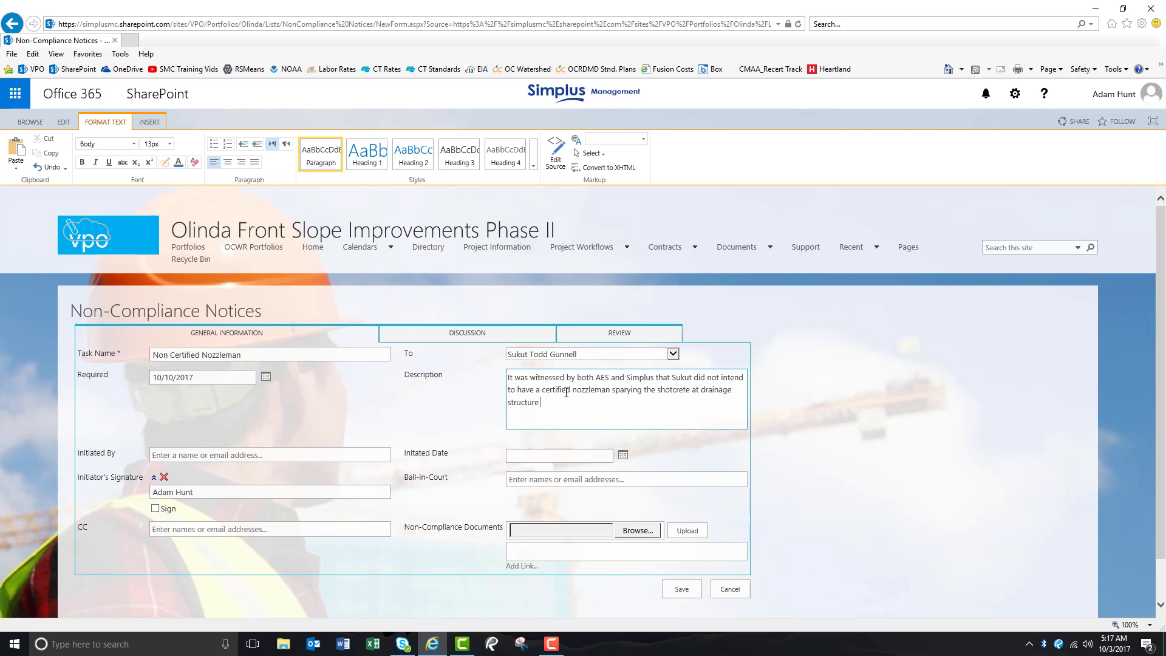
pyautogui.write('6/D3 prior to the arrival of material.')
# - Set Initiated By to the current user and tick the initiator's Sign box
pyautogui.click(237, 454)
pyautogui.write('ada')
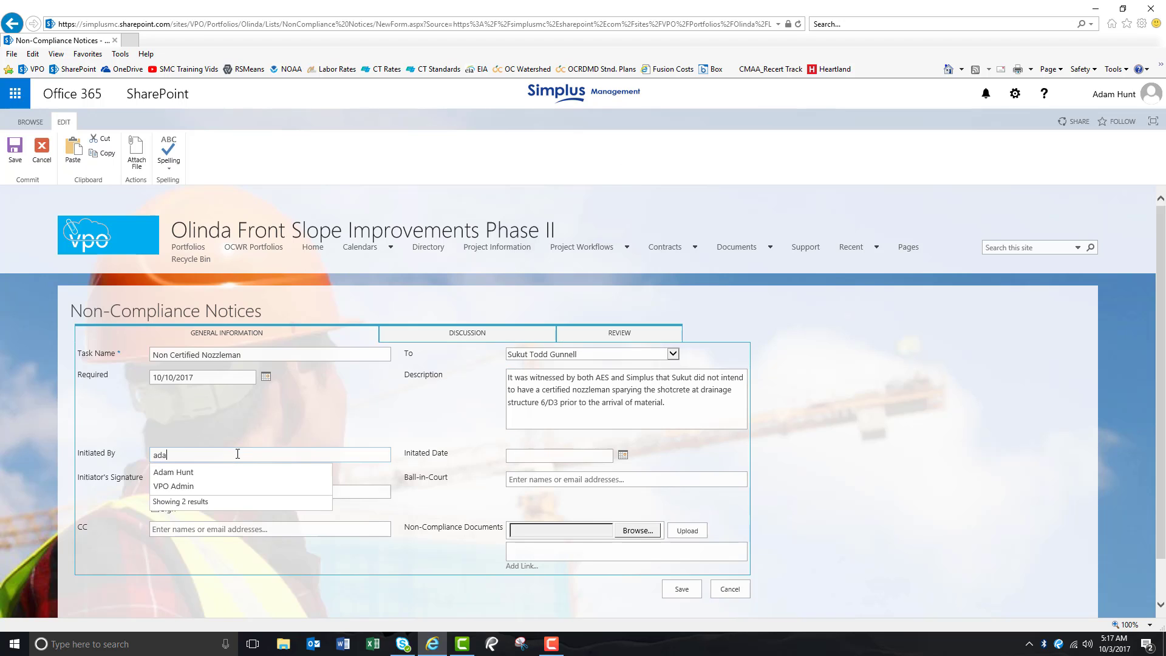
pyautogui.click(174, 473)
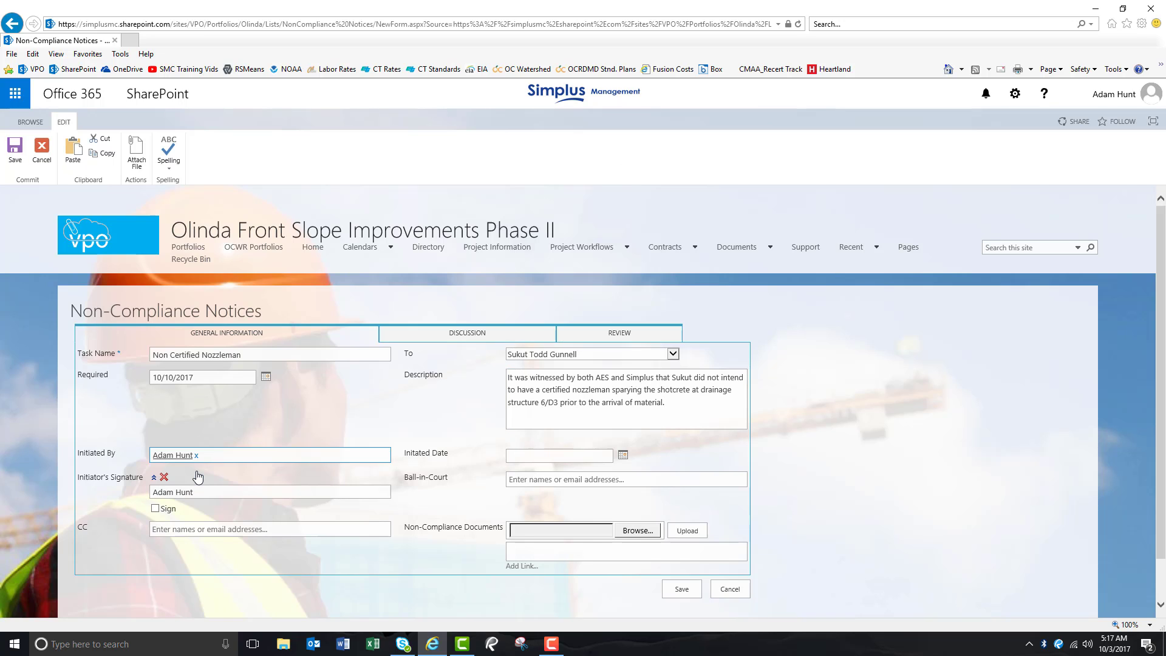
pyautogui.click(155, 508)
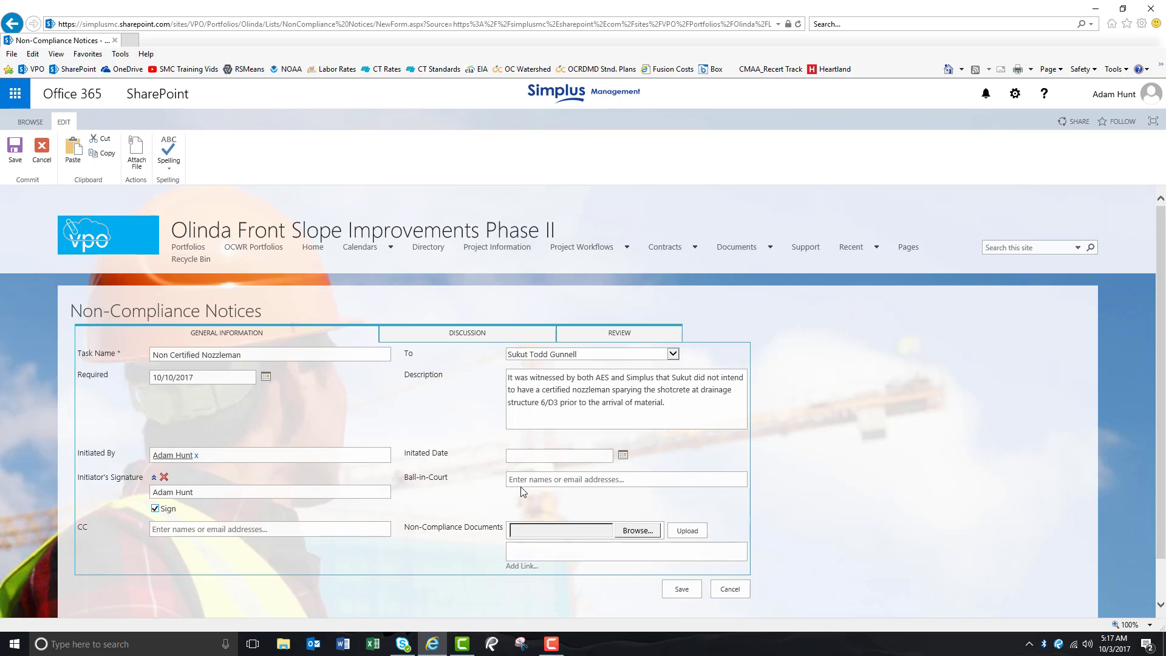
# - Set the Initiated Date to 10/3/2017
pyautogui.click(624, 458)
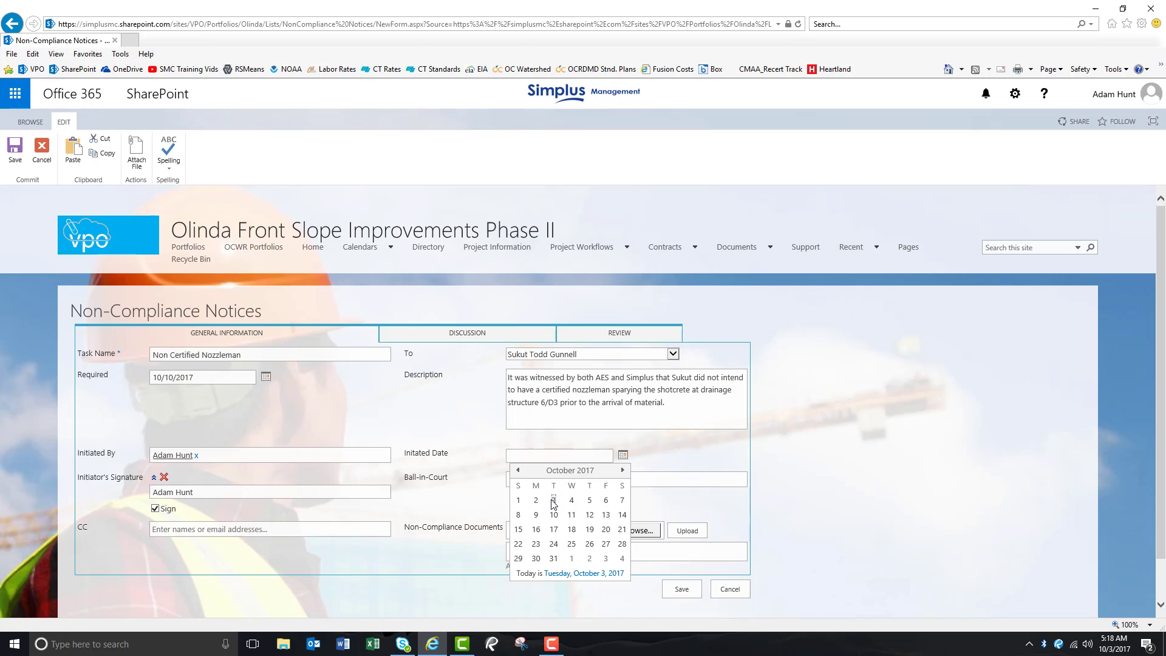
pyautogui.click(553, 500)
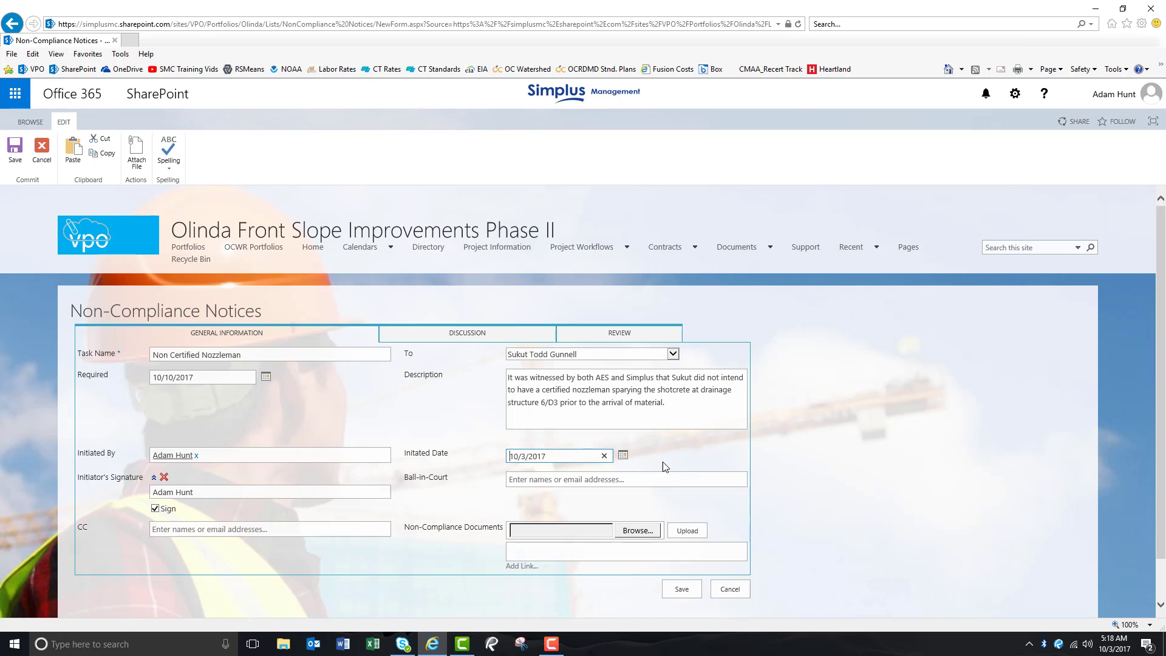
# - Put the Simplus Trainer account in Ball-in-Court
pyautogui.click(647, 479)
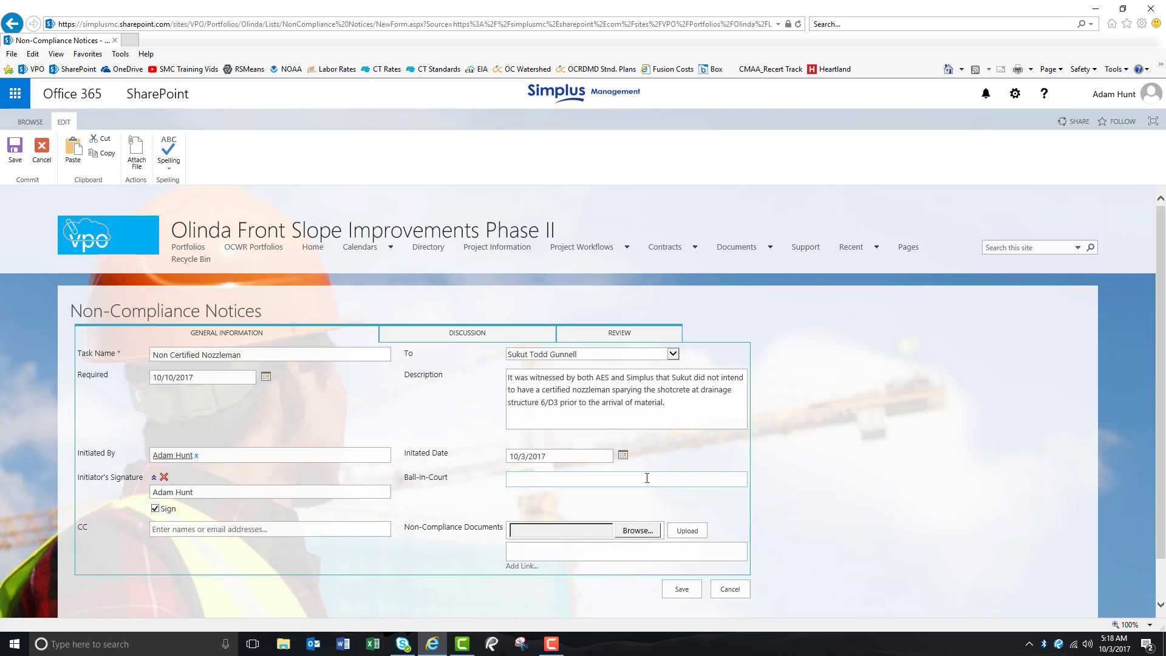
pyautogui.write('simplus')
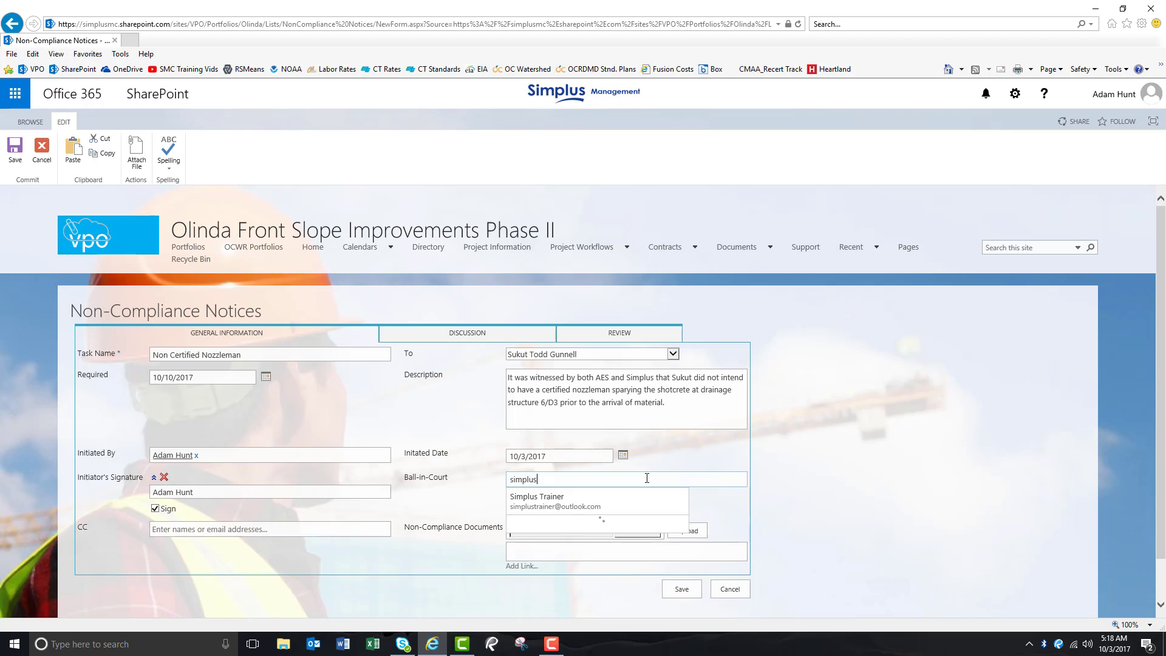
pyautogui.click(559, 502)
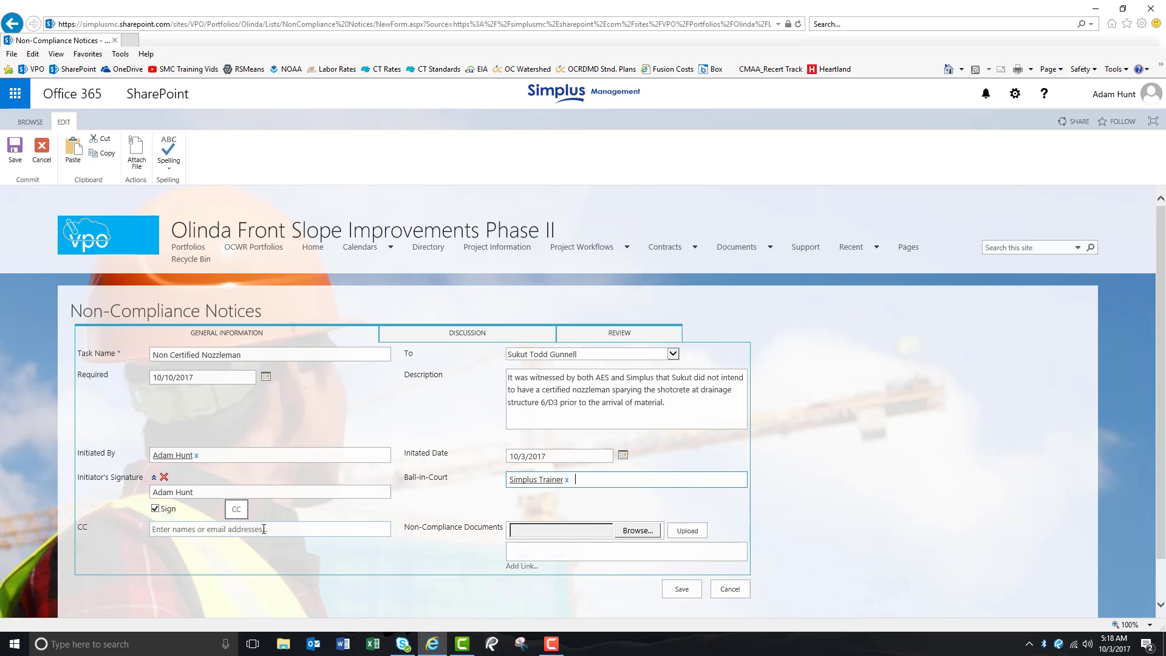
# - Upload Noncompliance Notice (AES - SMC).pdf from the project's Letters & Notices folder as a non-compliance document and save the notice
pyautogui.click(637, 532)
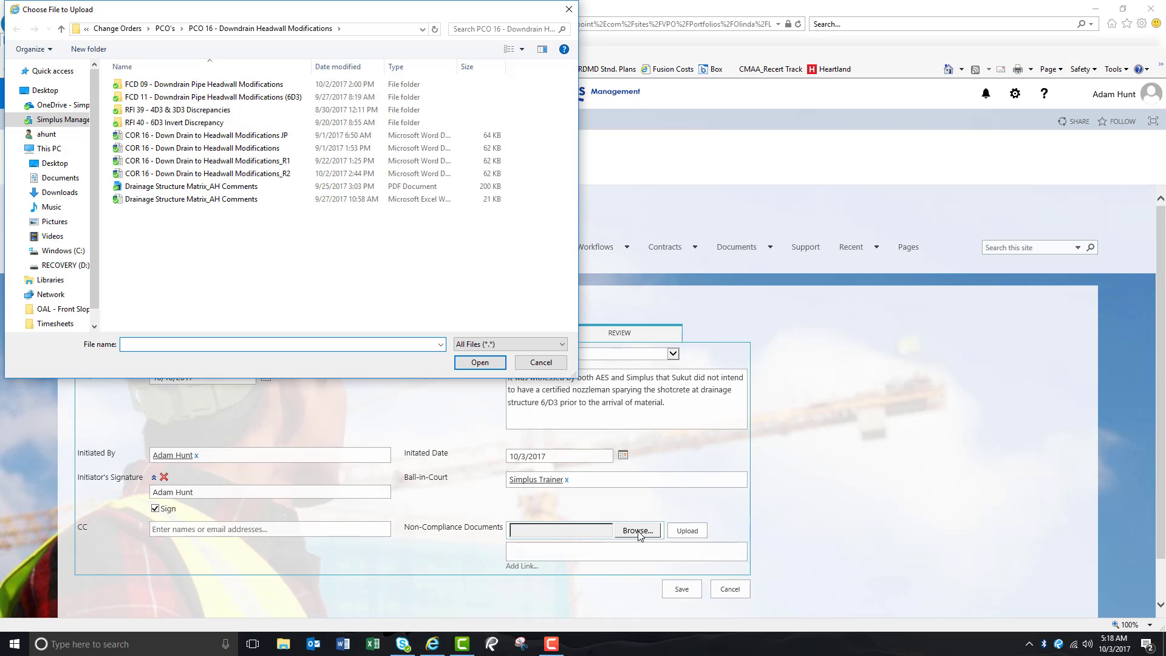
pyautogui.click(38, 123)
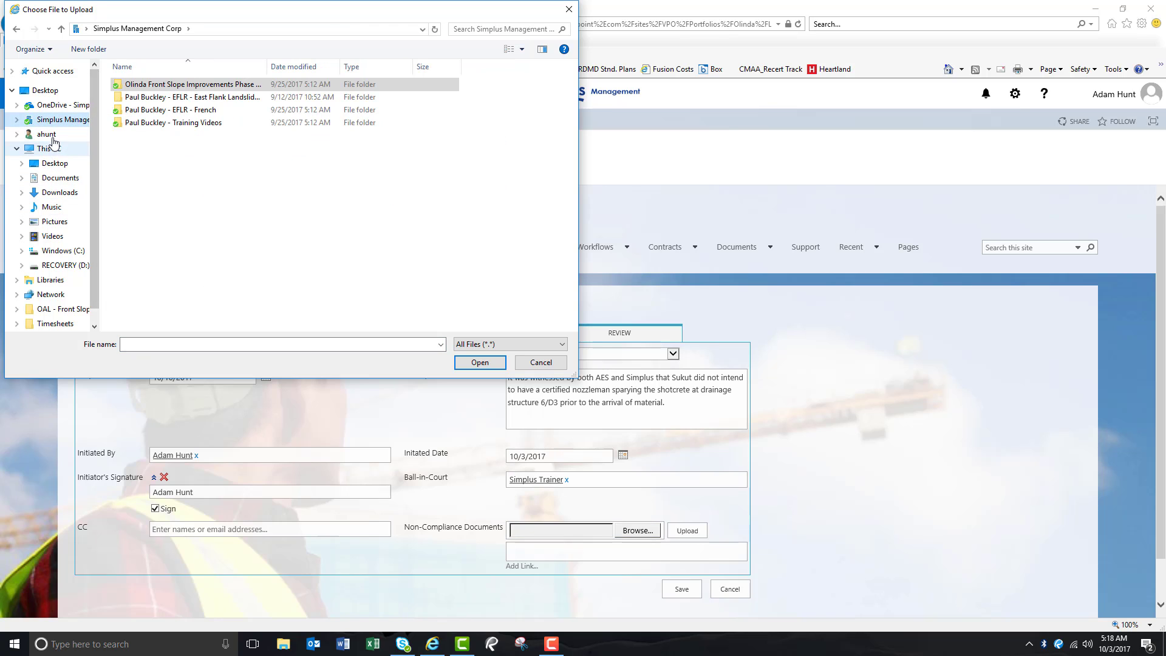
pyautogui.doubleClick(160, 85)
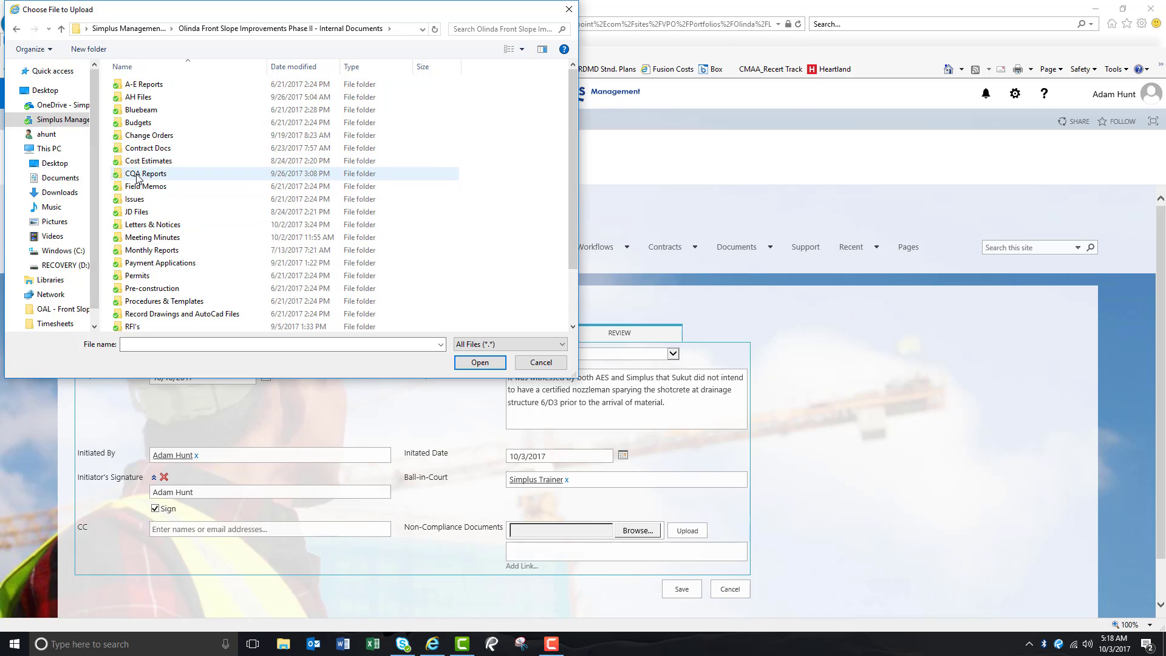
pyautogui.doubleClick(143, 224)
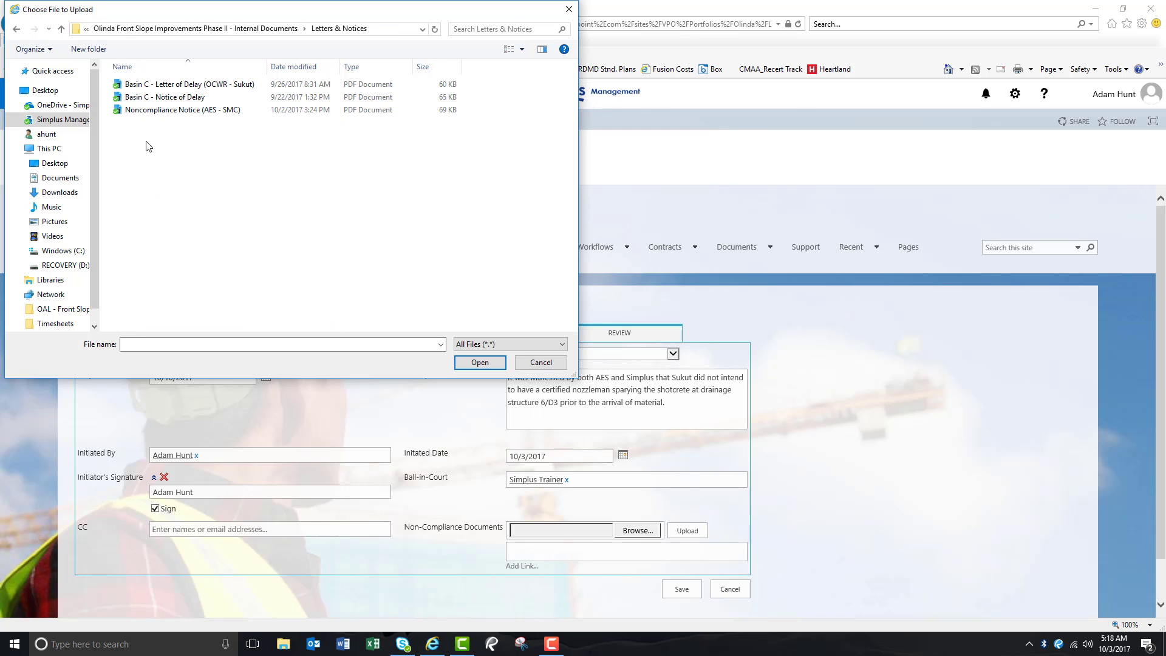
pyautogui.click(160, 114)
pyautogui.doubleClick(159, 114)
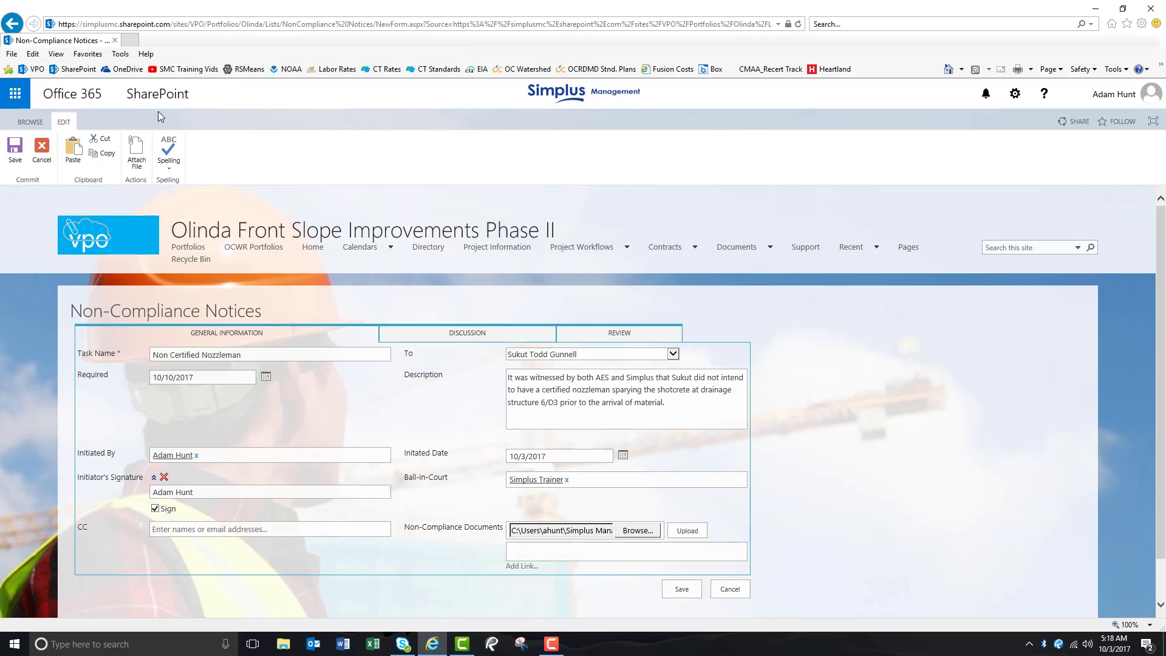
pyautogui.click(684, 532)
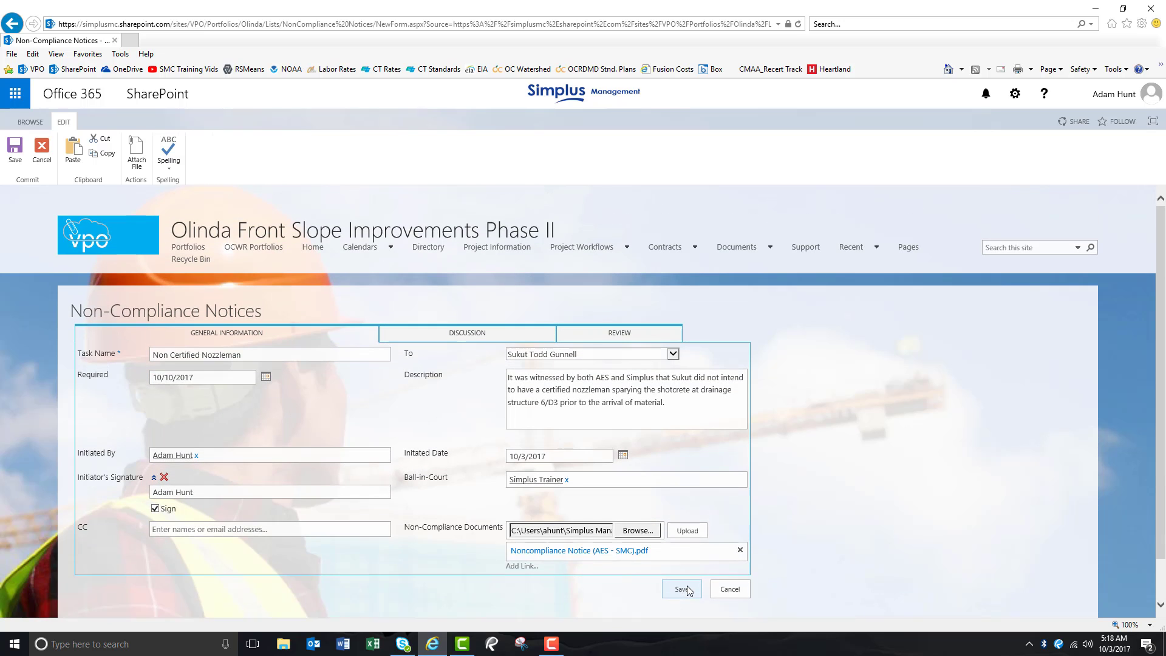
pyautogui.click(689, 590)
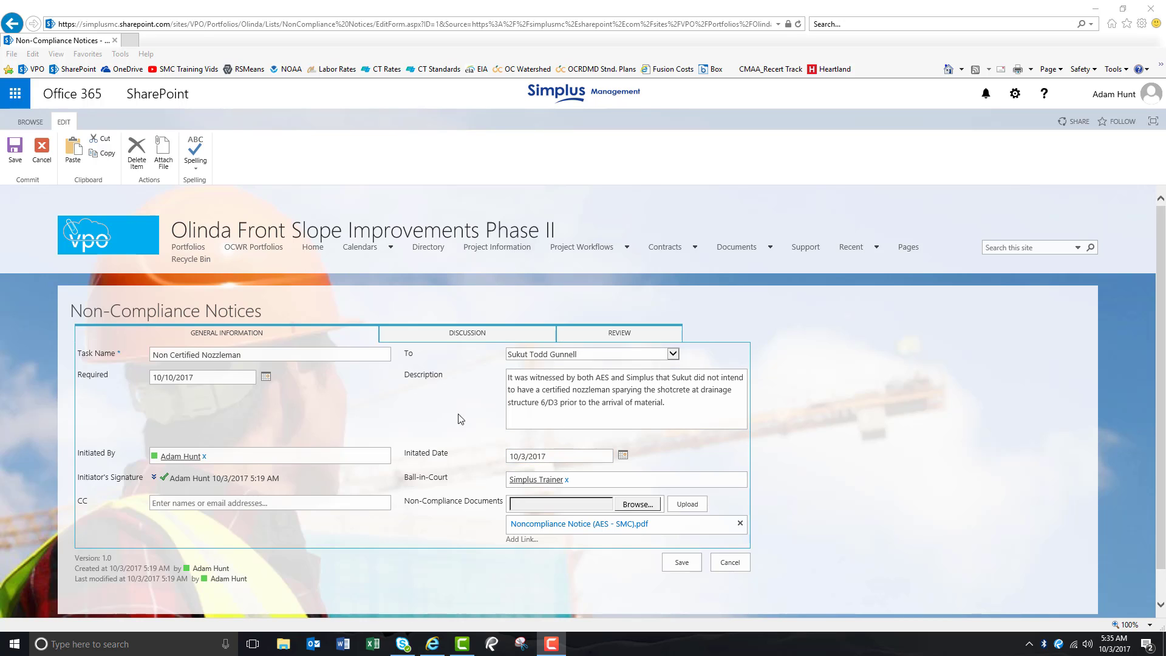
# - On the Discussion tab, begin the latest discussion entry dated 10/3/17 stating Sukut was notified it lacked a certified nozzleman and would be out of compliance
pyautogui.click(469, 338)
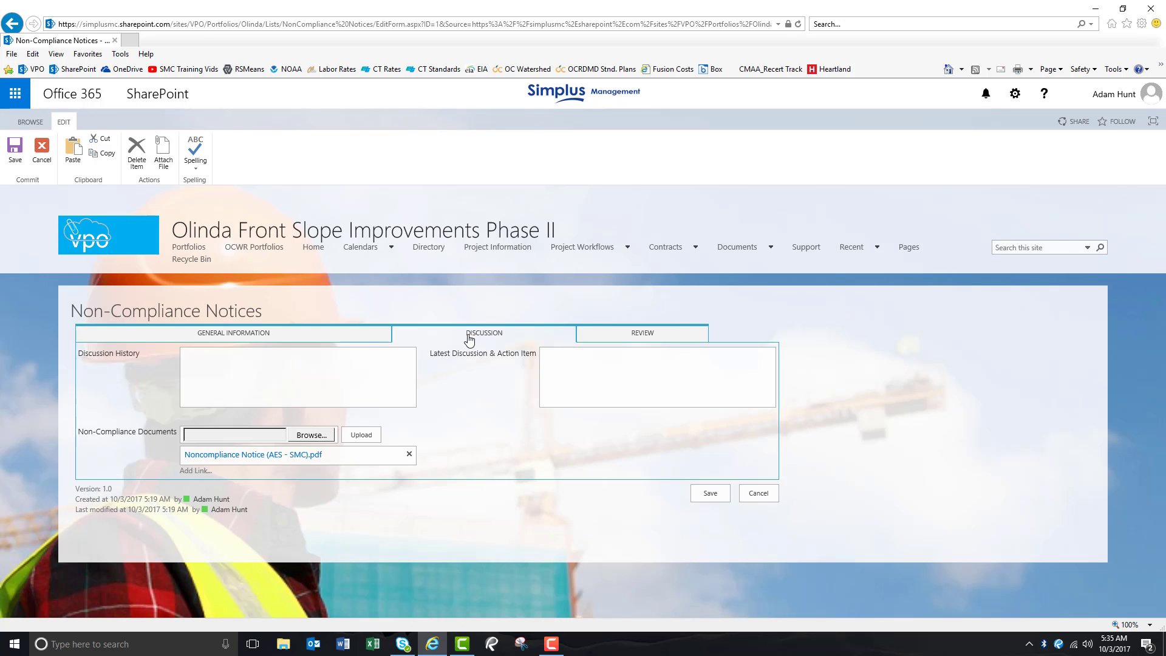
pyautogui.click(636, 375)
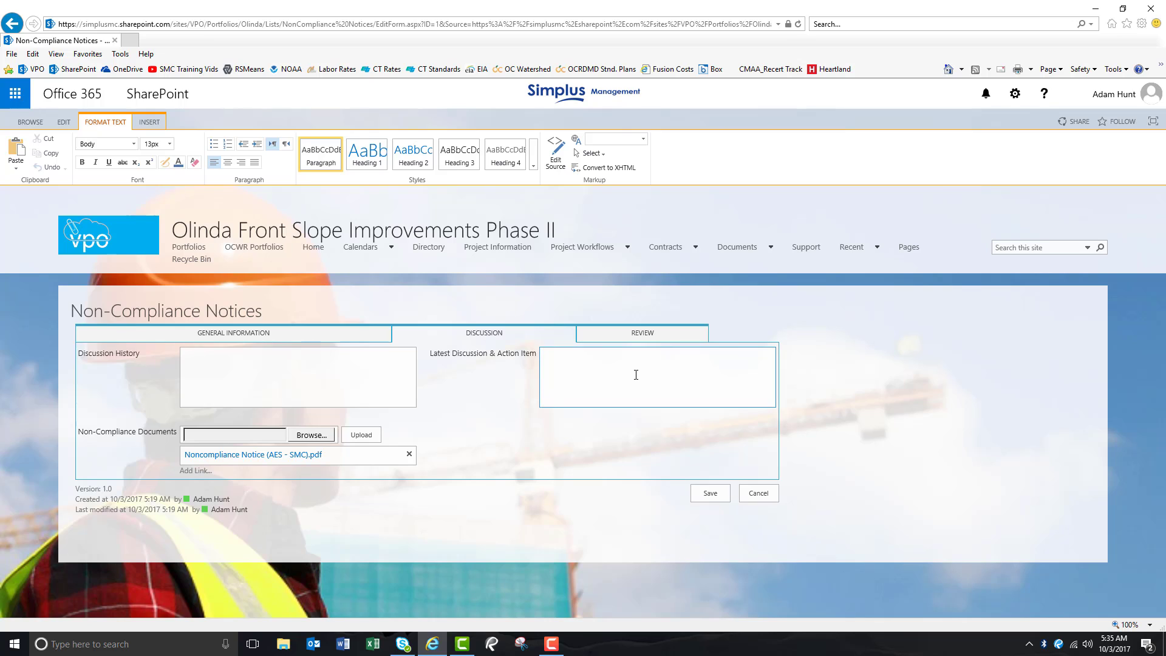
pyautogui.write('10/3/17 - Sukut was notified prior to shooting ')
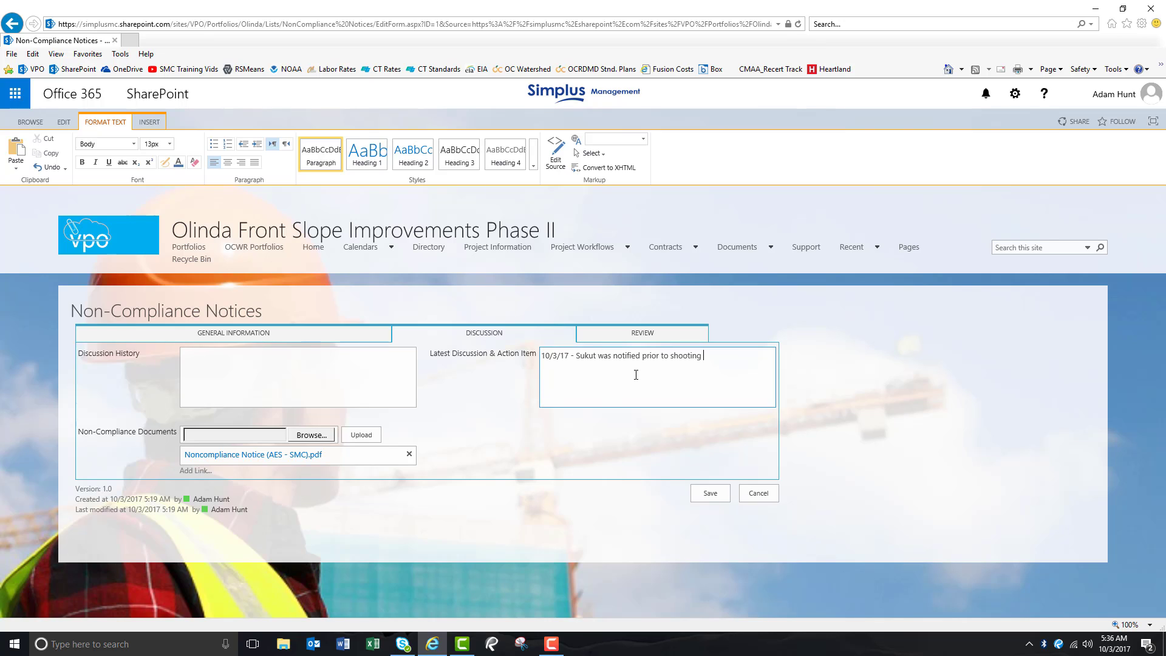
pyautogui.write('shotcrete last week that they did not have a certified nozzleman')
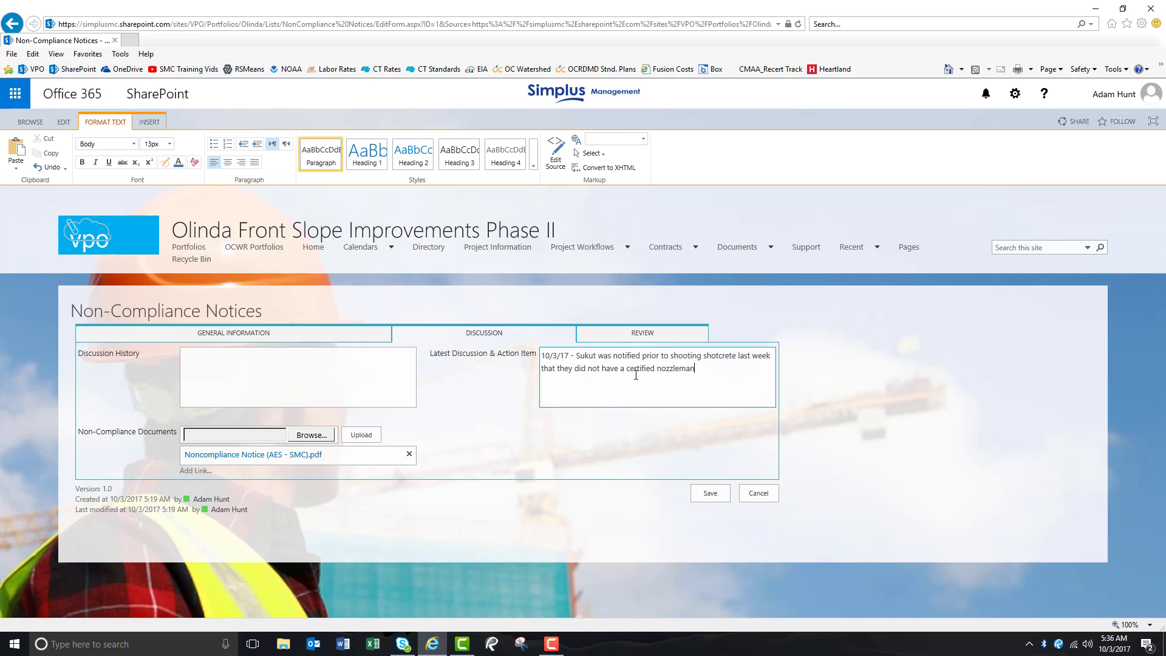
pyautogui.write(' and they would be out of compliance with project specifications if they proc')
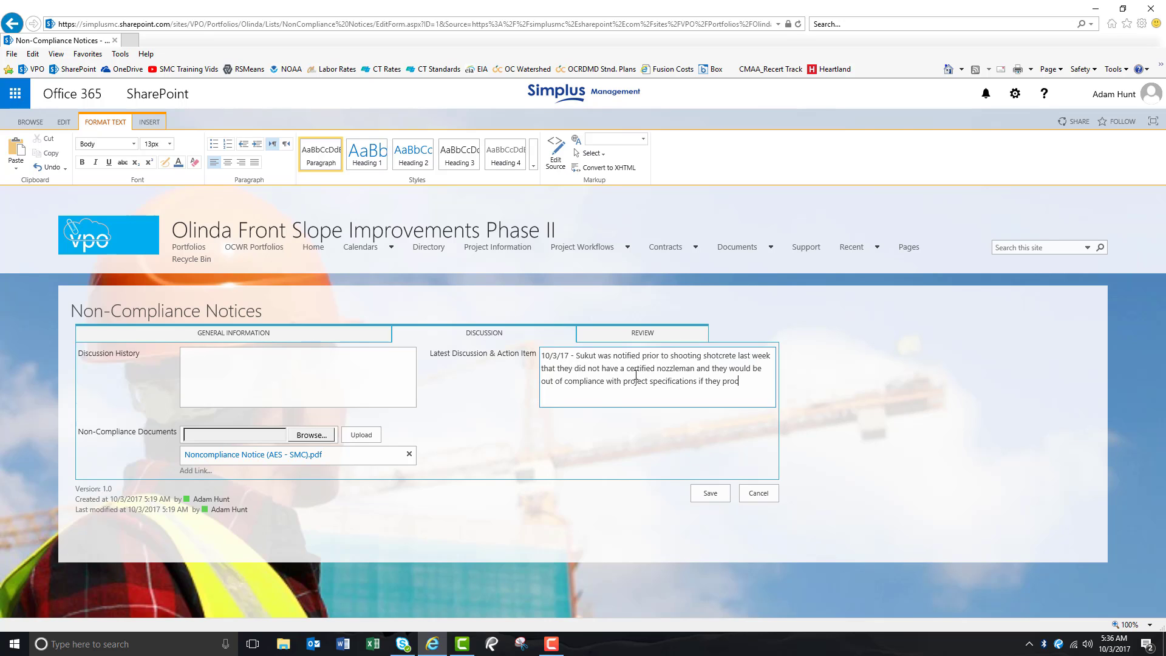
pyautogui.write('eeded with work.  Both Simplus and AES informed the Contractor')
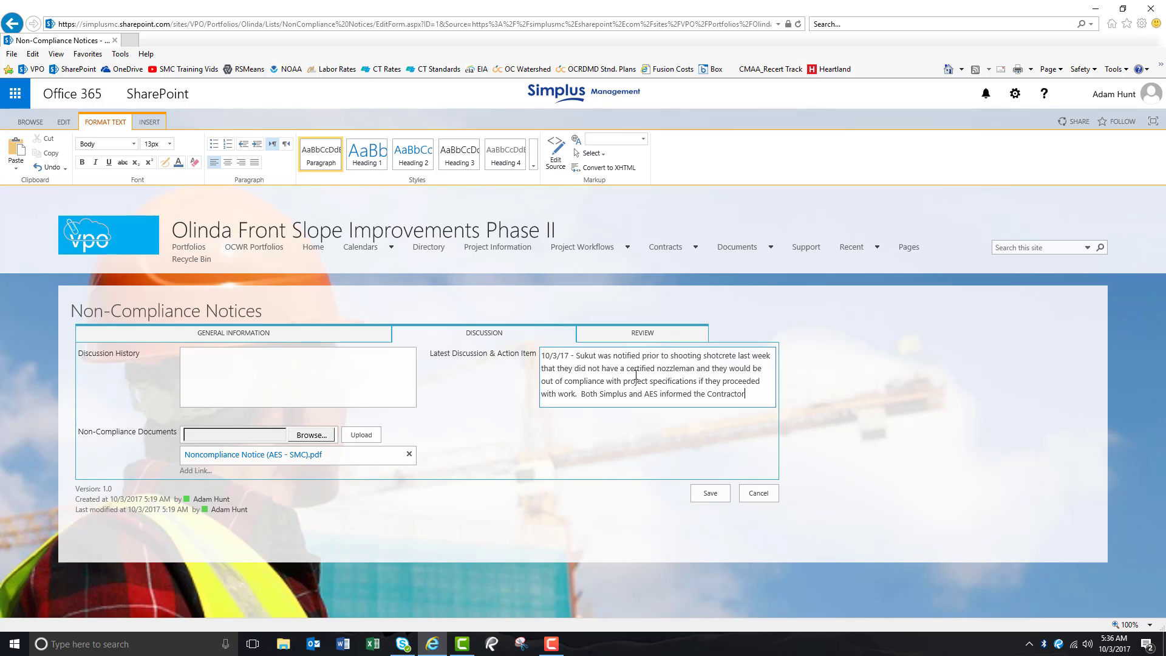
pyautogui.write(' that any work completed that was not in complicance with projec')
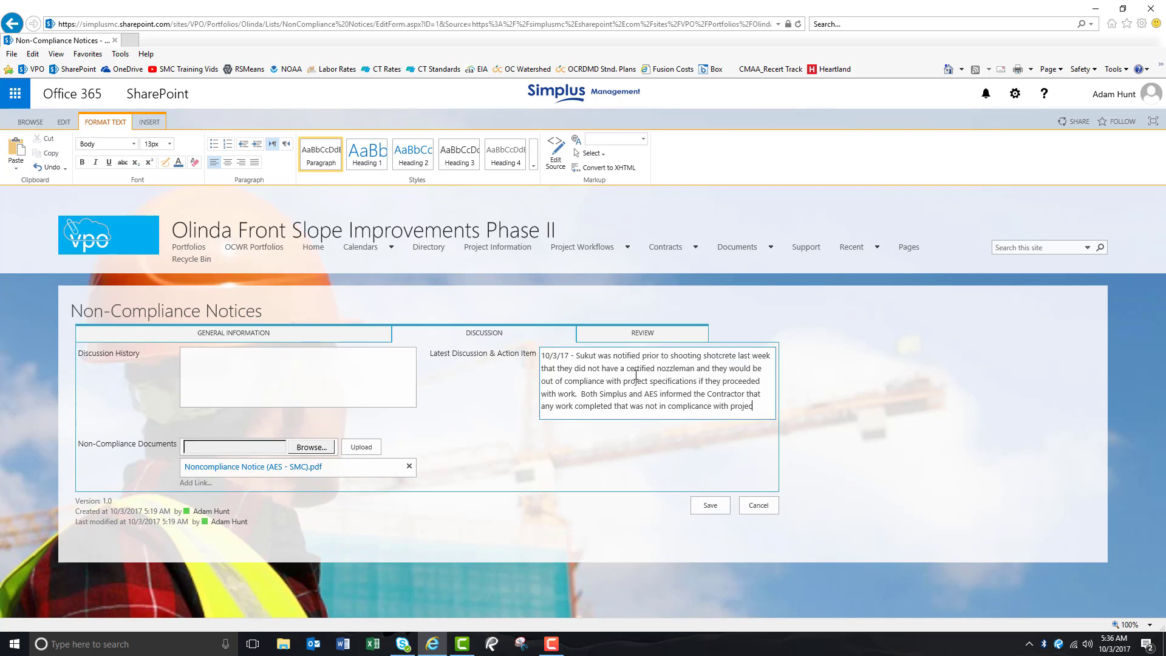
pyautogui.write('t speciifcations would be at their own risk.  Sukut')
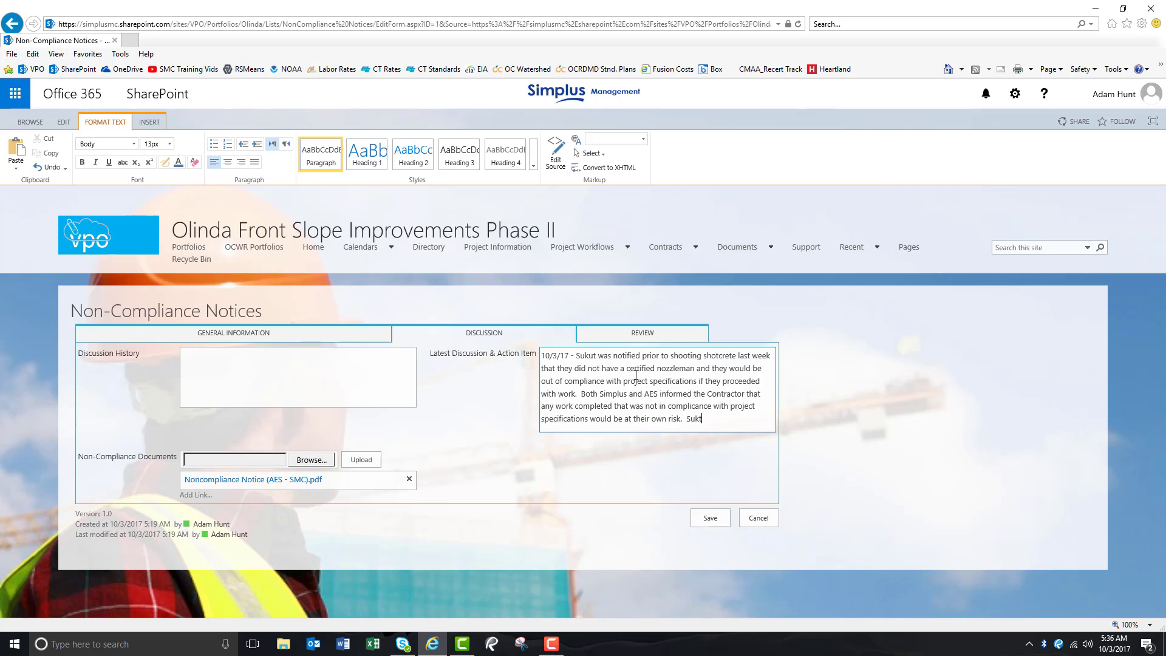
pyautogui.write(' acknowledged they were out of conpliance')
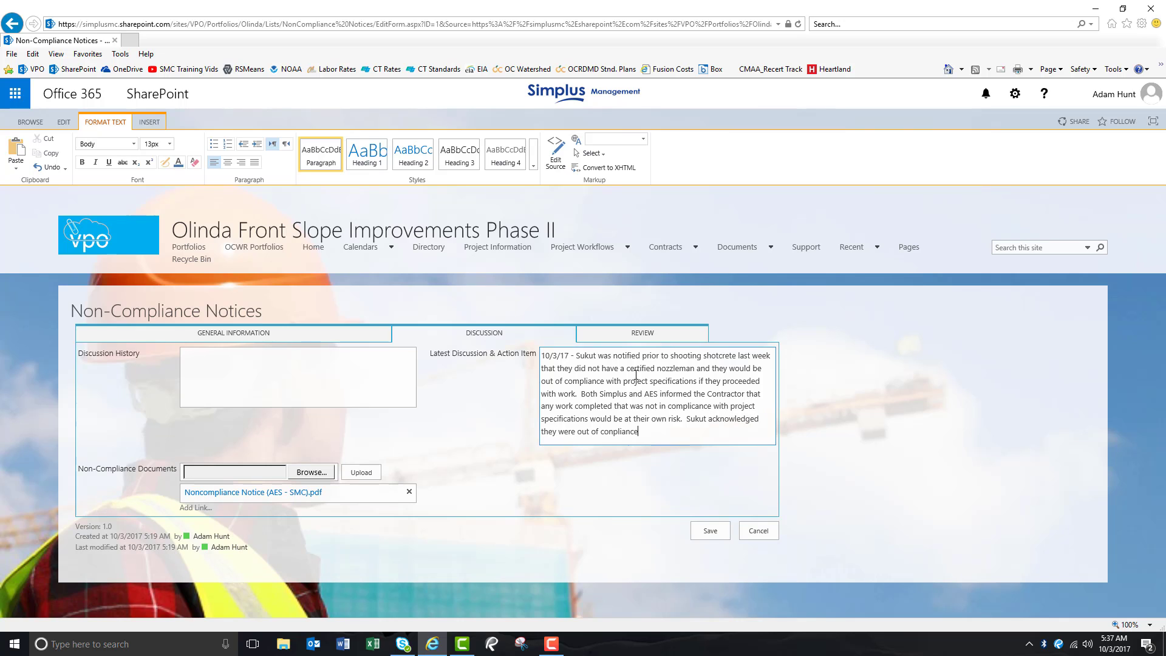
pyautogui.write(' and proceeded with the work at their own risk.')
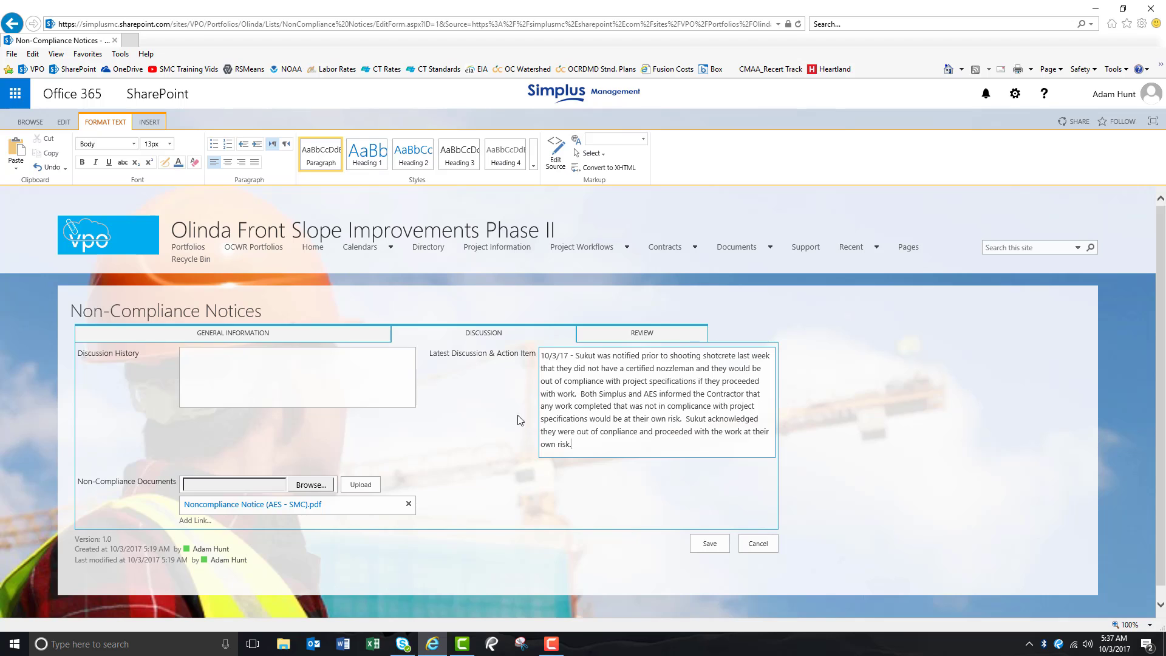
# - On the Review tab, set the NC Status to In Progress
pyautogui.click(664, 335)
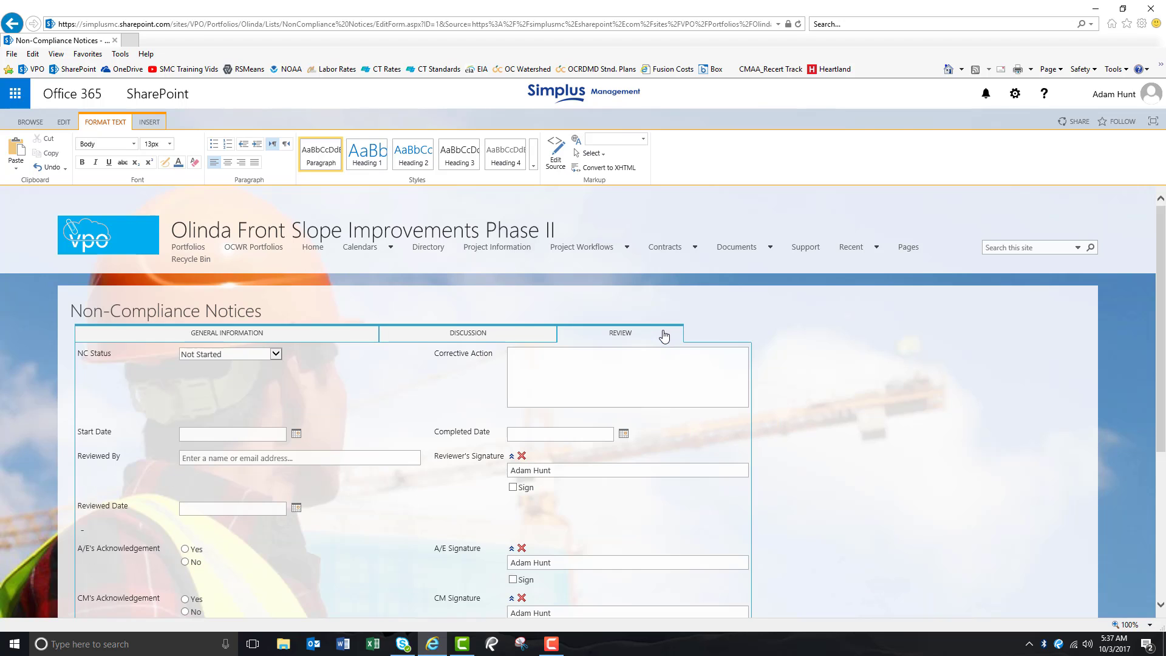
pyautogui.click(276, 354)
pyautogui.click(221, 363)
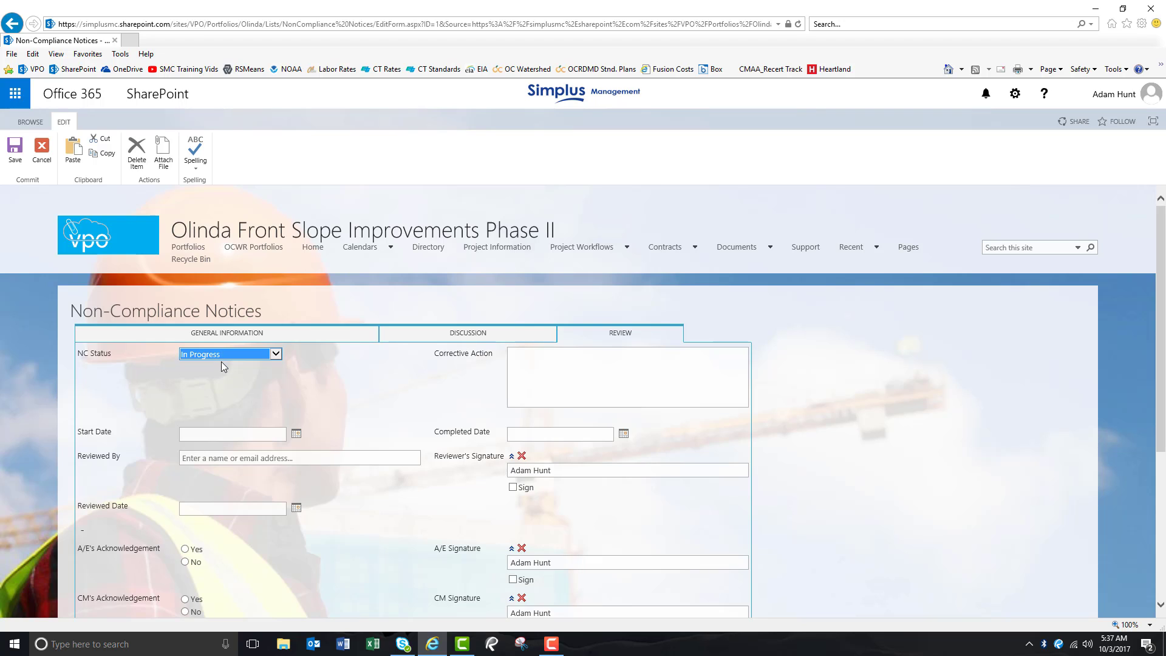
# - Set the Start Date to 10/3/2017 using the date picker
pyautogui.click(283, 378)
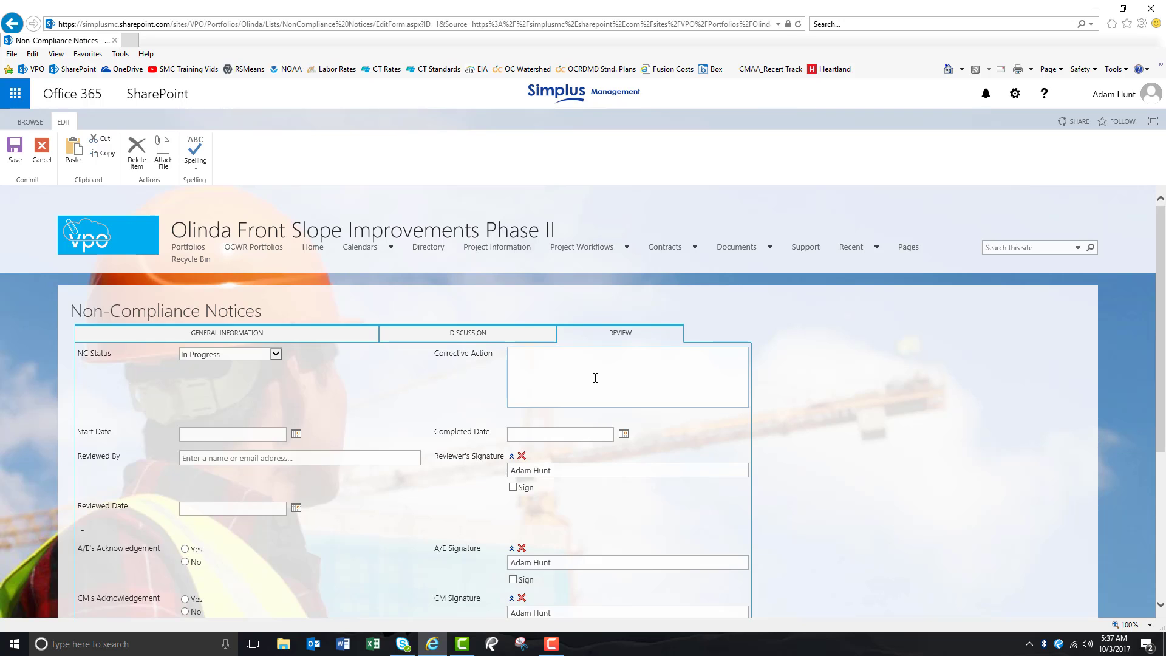
pyautogui.click(296, 434)
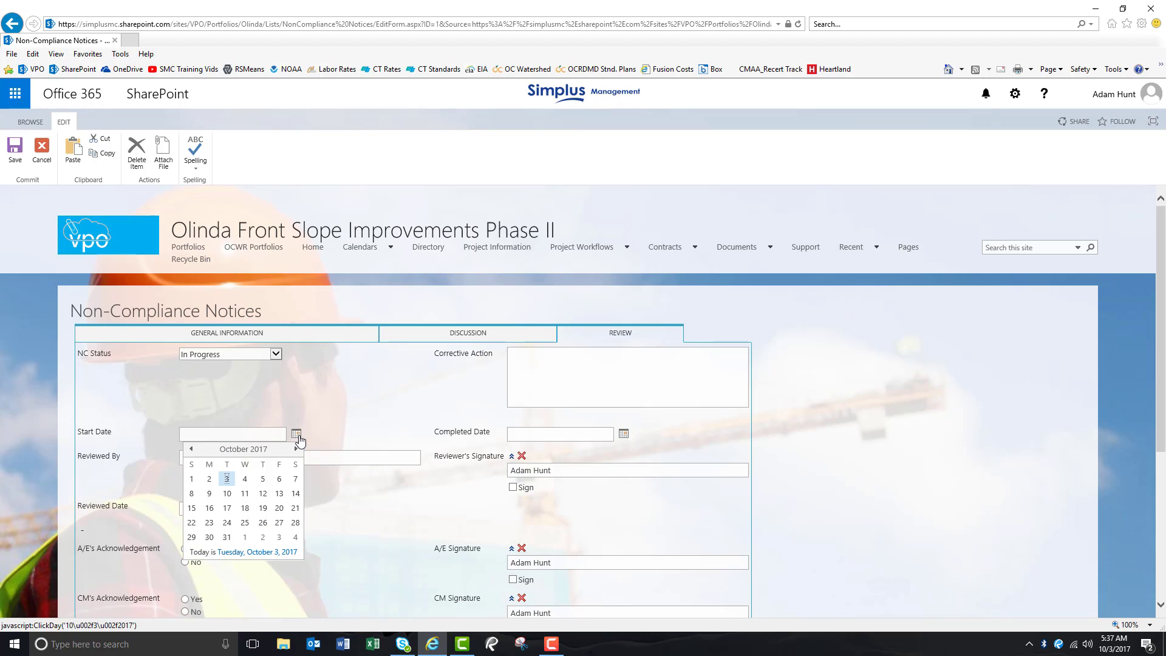
pyautogui.click(230, 483)
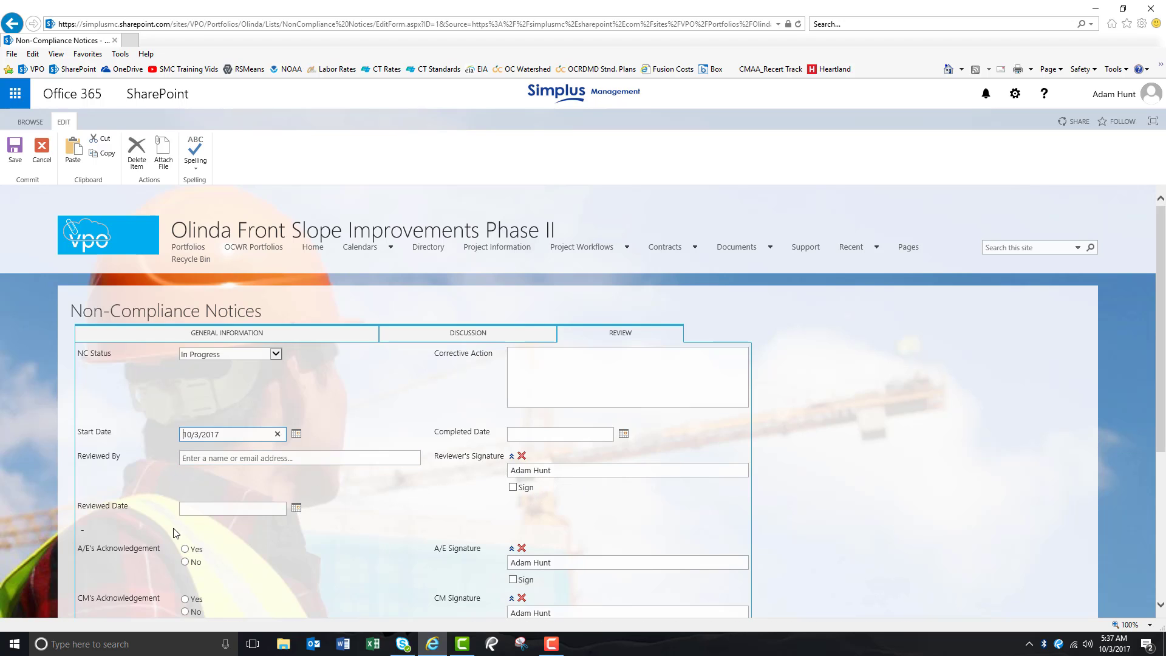
# - Save the notice
pyautogui.scroll(-3, 403, 508)
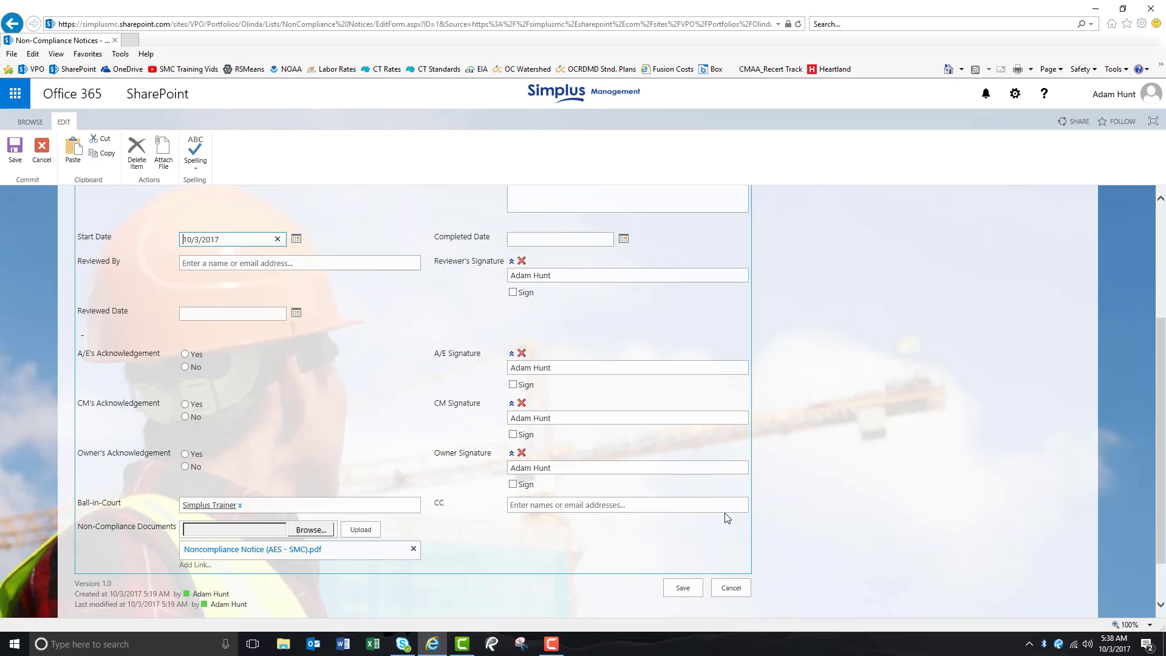
pyautogui.scroll(-2, 724, 512)
pyautogui.scroll(3, 726, 515)
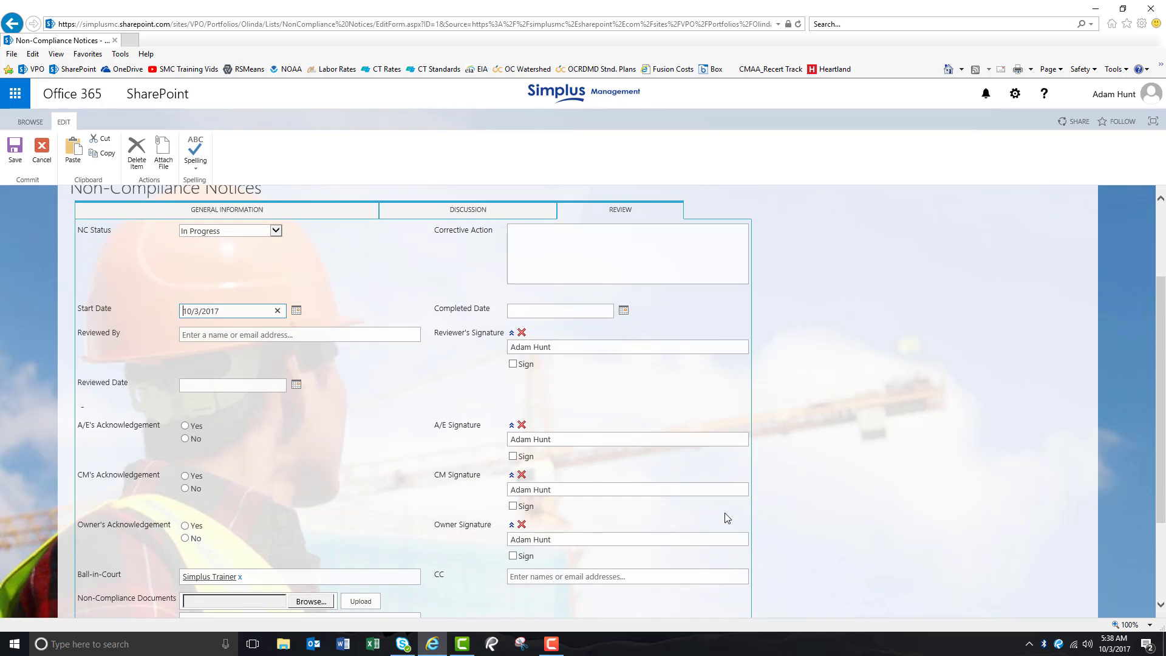
pyautogui.scroll(-3, 726, 516)
pyautogui.click(683, 530)
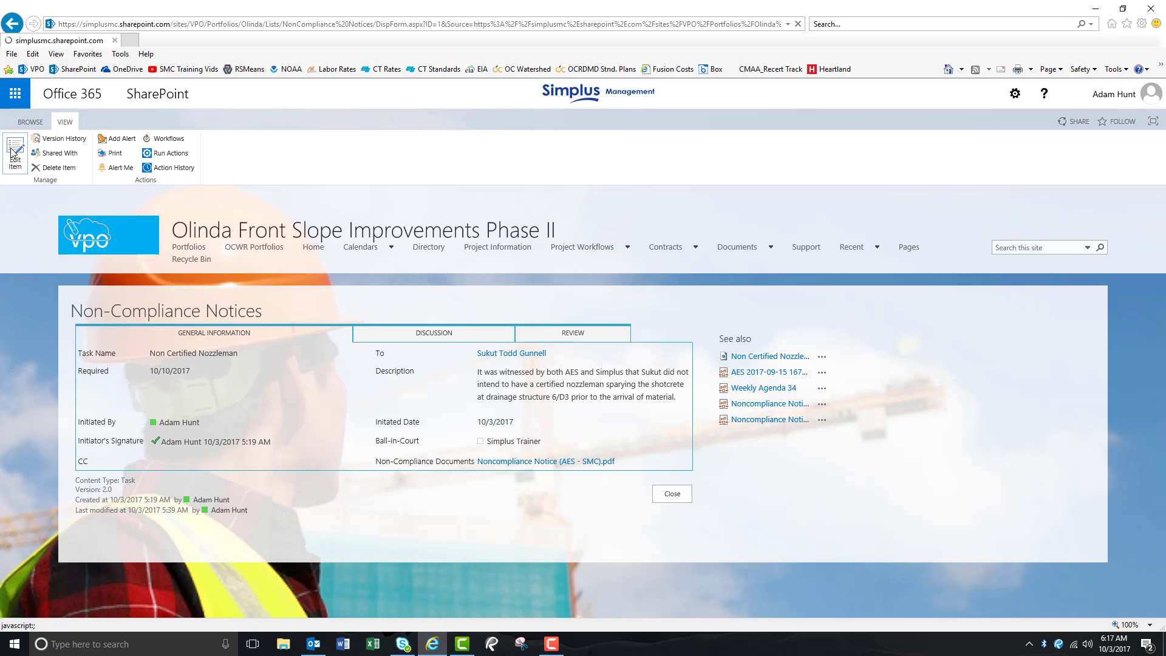
# - Reopen the notice for editing and enter the Corrective Action: Sukut chipped out the noncompliant area's of 6/D3 and reshot the area's with a certified nozzleman
pyautogui.click(13, 152)
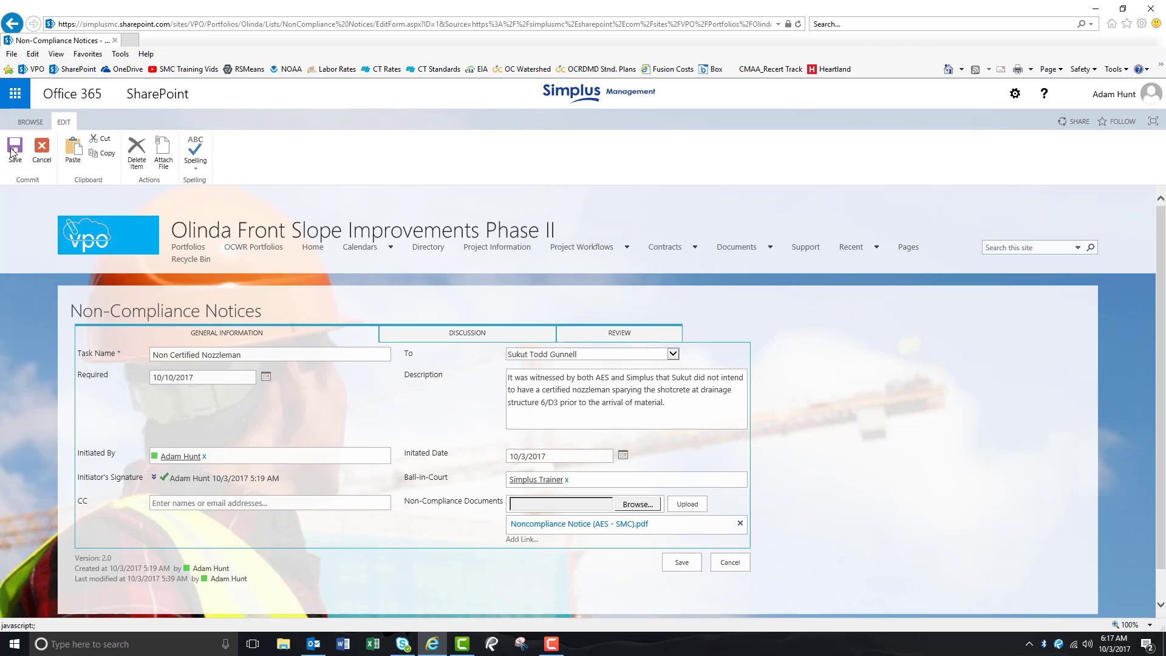
pyautogui.click(602, 337)
pyautogui.click(609, 358)
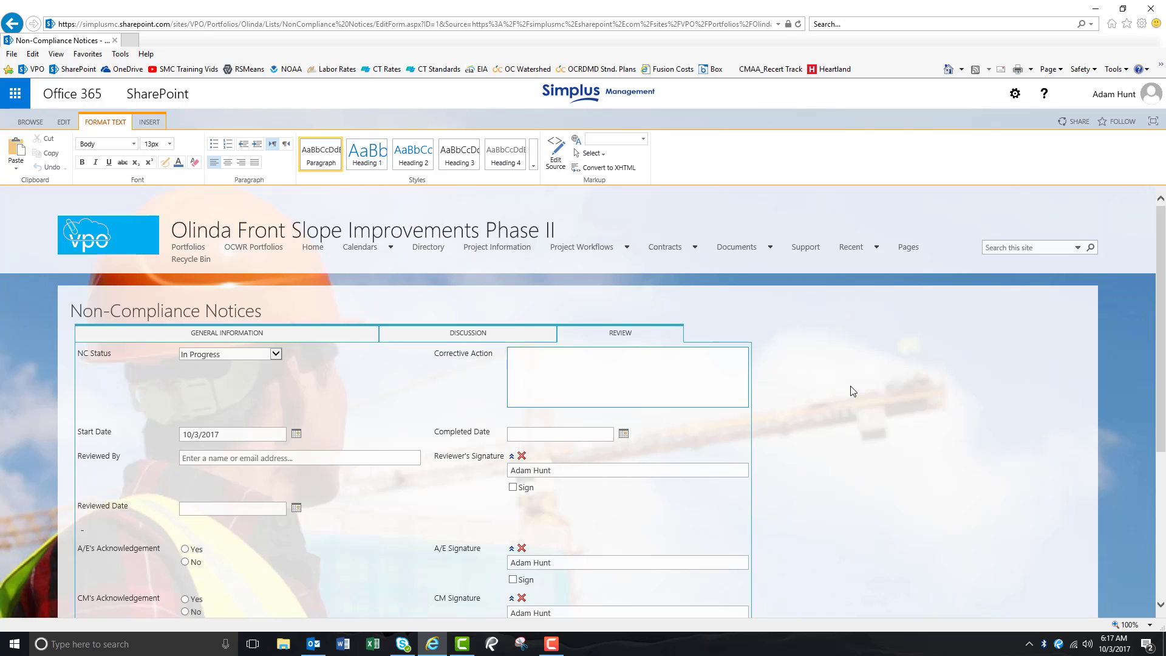
pyautogui.write("Sukut chipped out the noncompliant area's of the")
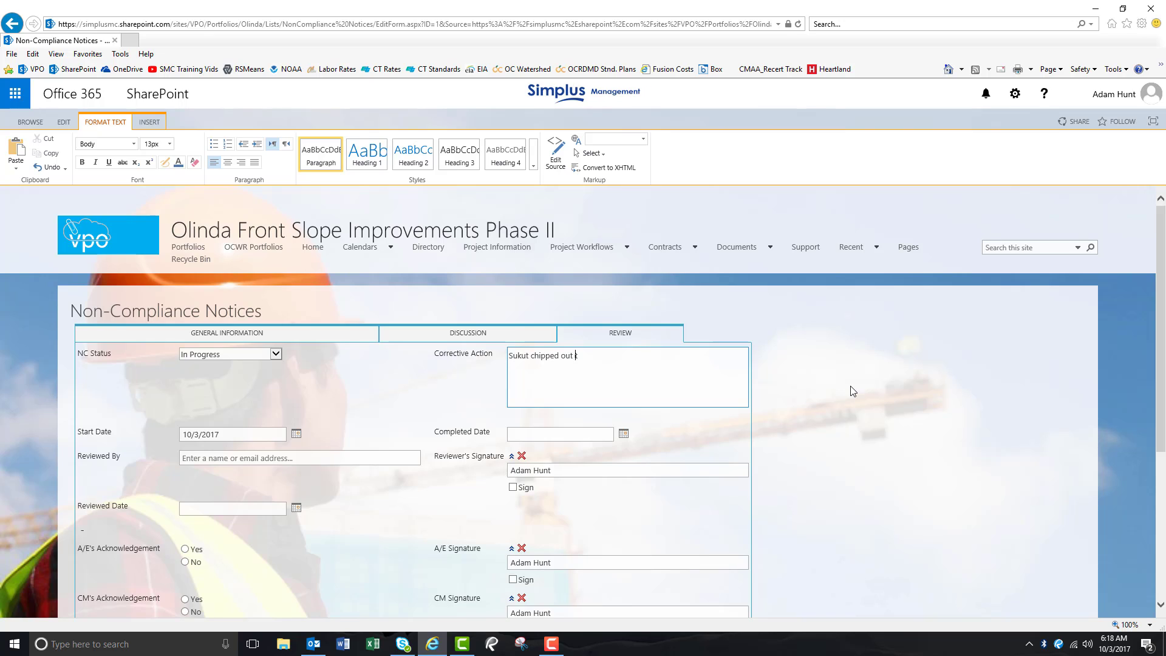
pyautogui.press('BackSpace')
pyautogui.press('BackSpace')
pyautogui.press('BackSpace')
pyautogui.write('6/D3 and reshot the ')
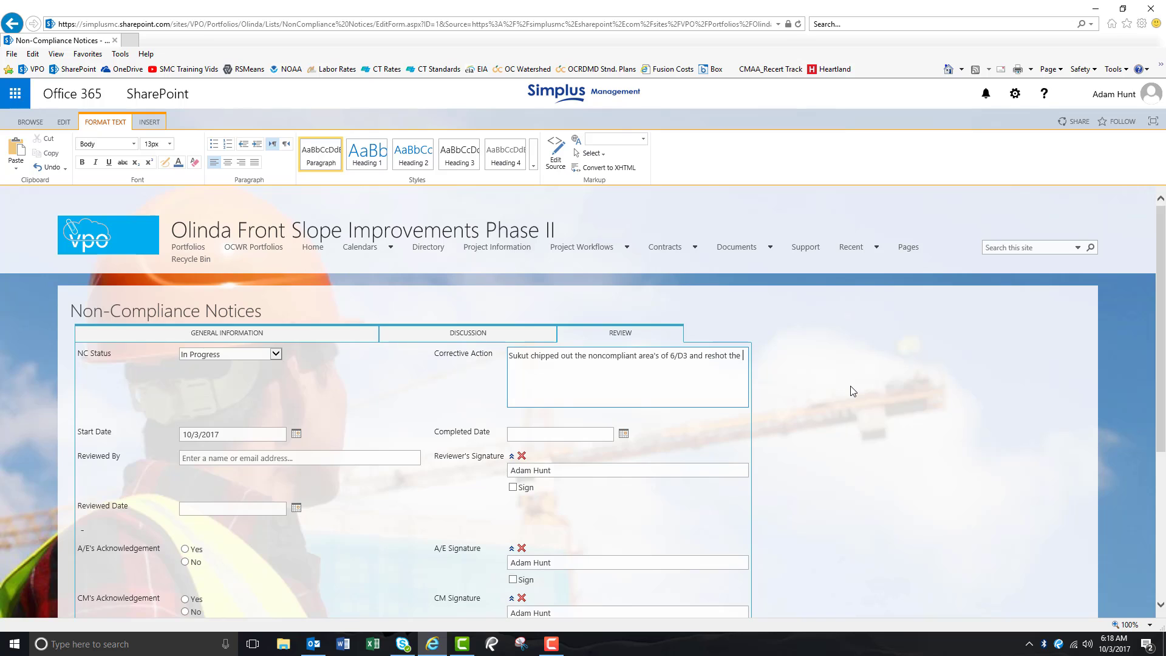
pyautogui.write("area's with a certified nozzleman.")
# - Set the Completed Date to 10/5/2017
pyautogui.click(624, 435)
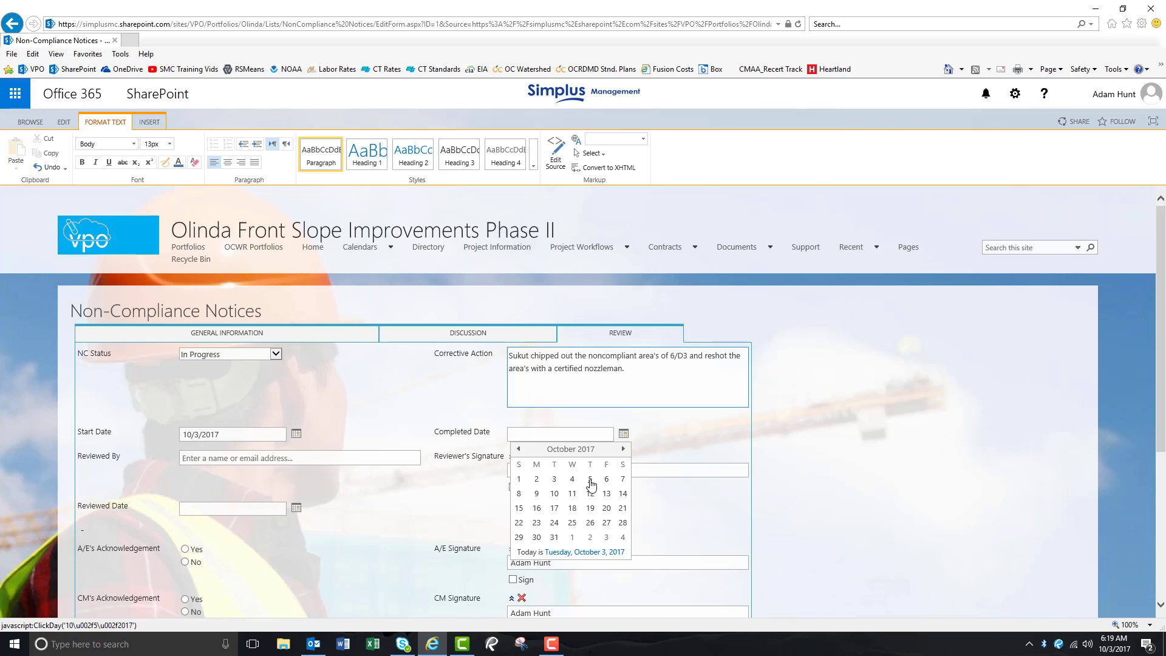
pyautogui.click(591, 484)
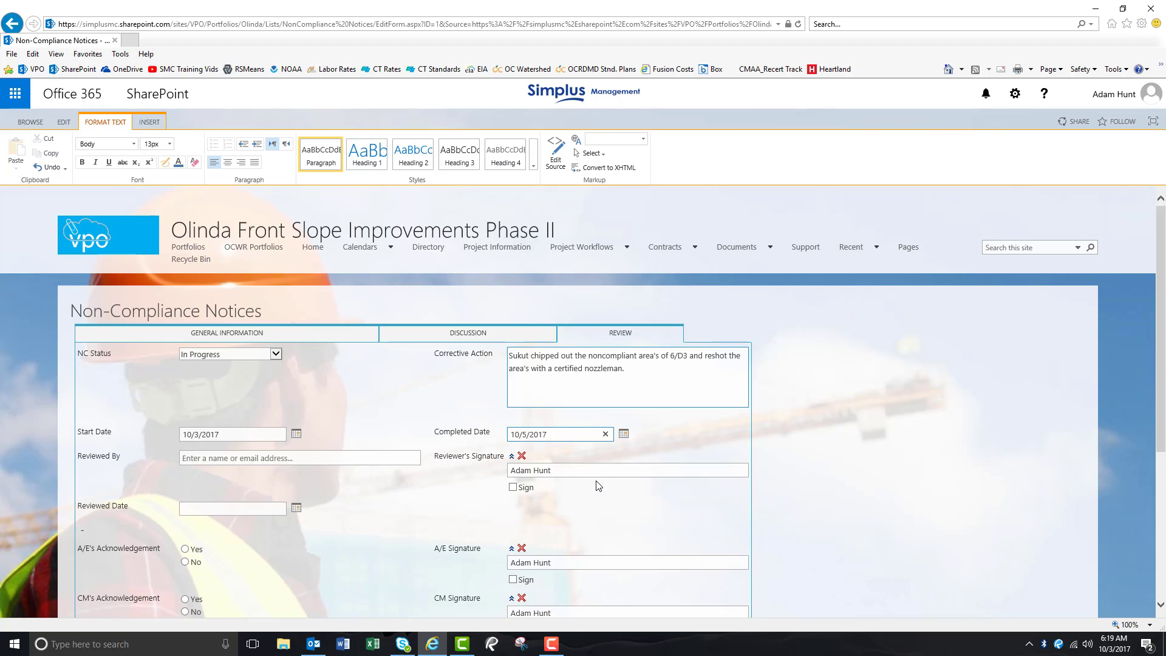
# - Set Reviewed By to the signed-in user's account by searching for it
pyautogui.click(250, 463)
pyautogui.write('ada')
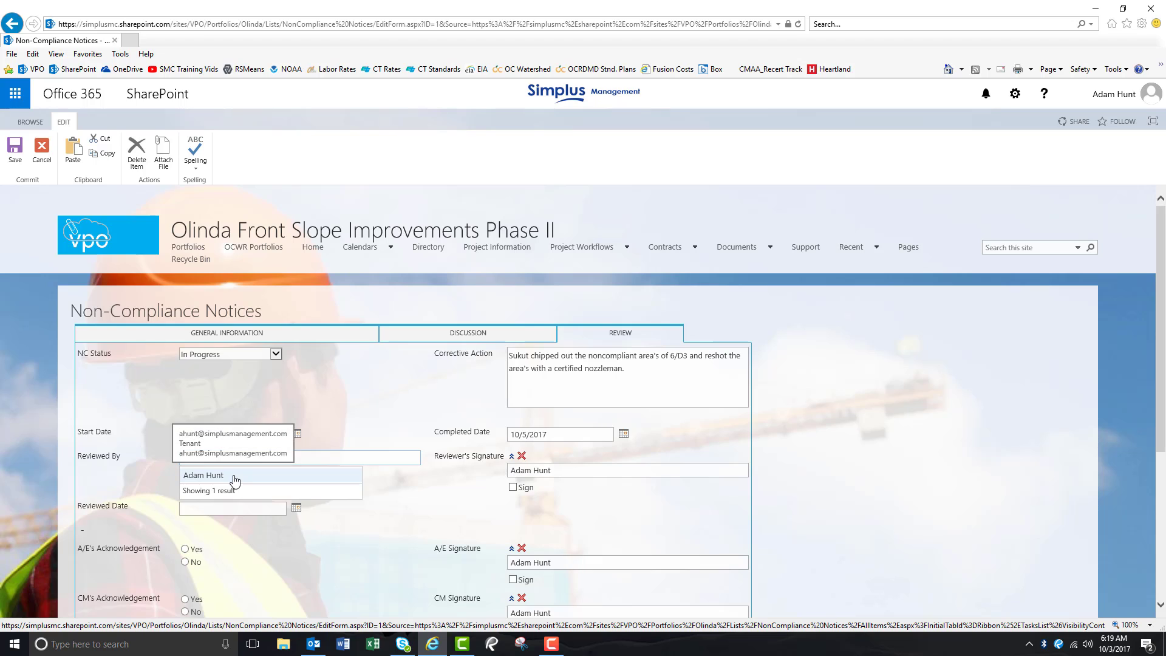
pyautogui.click(212, 477)
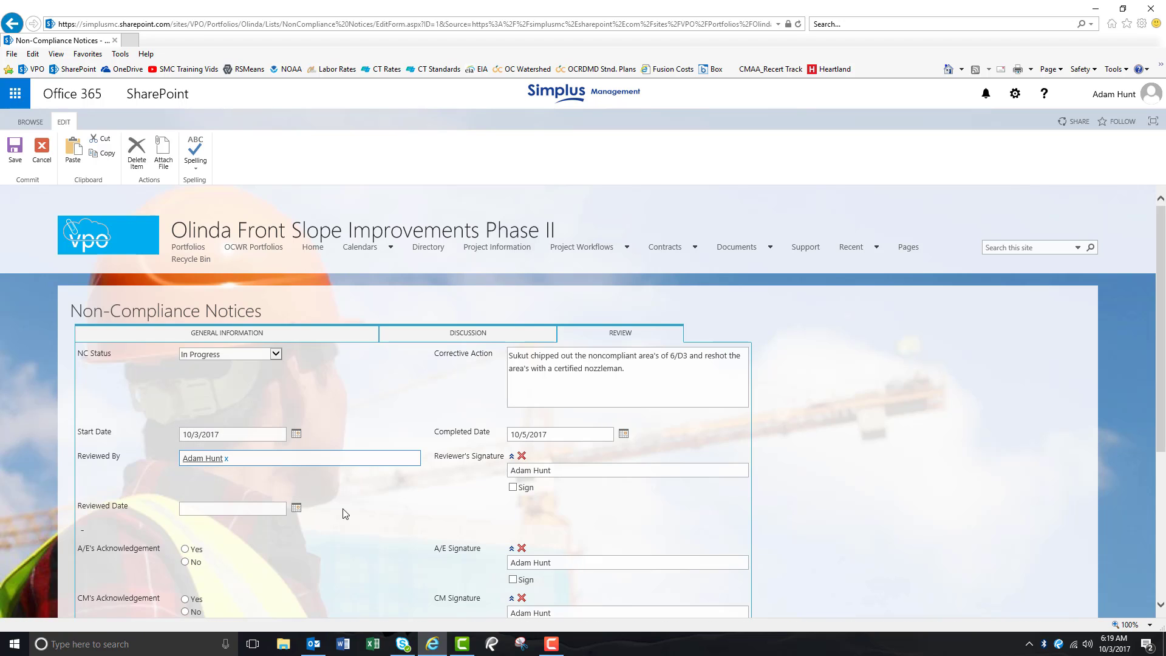
# - Set the Reviewed Date to 10/5/2017 and sign the Reviewer's Signature
pyautogui.click(298, 511)
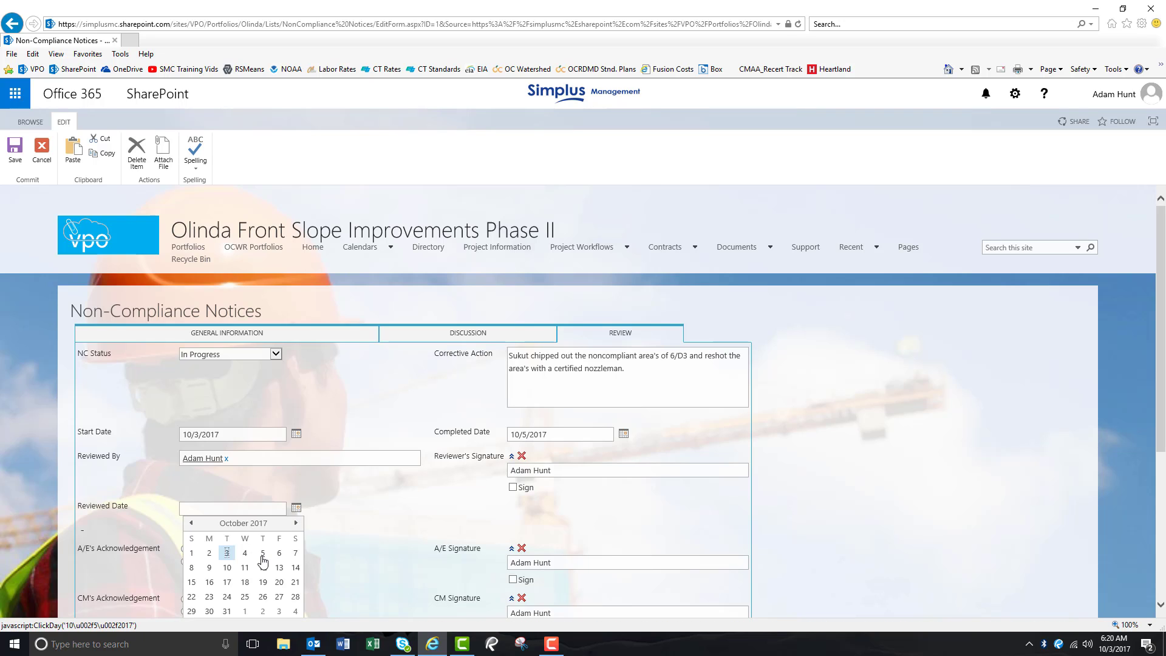
pyautogui.click(262, 562)
pyautogui.click(475, 506)
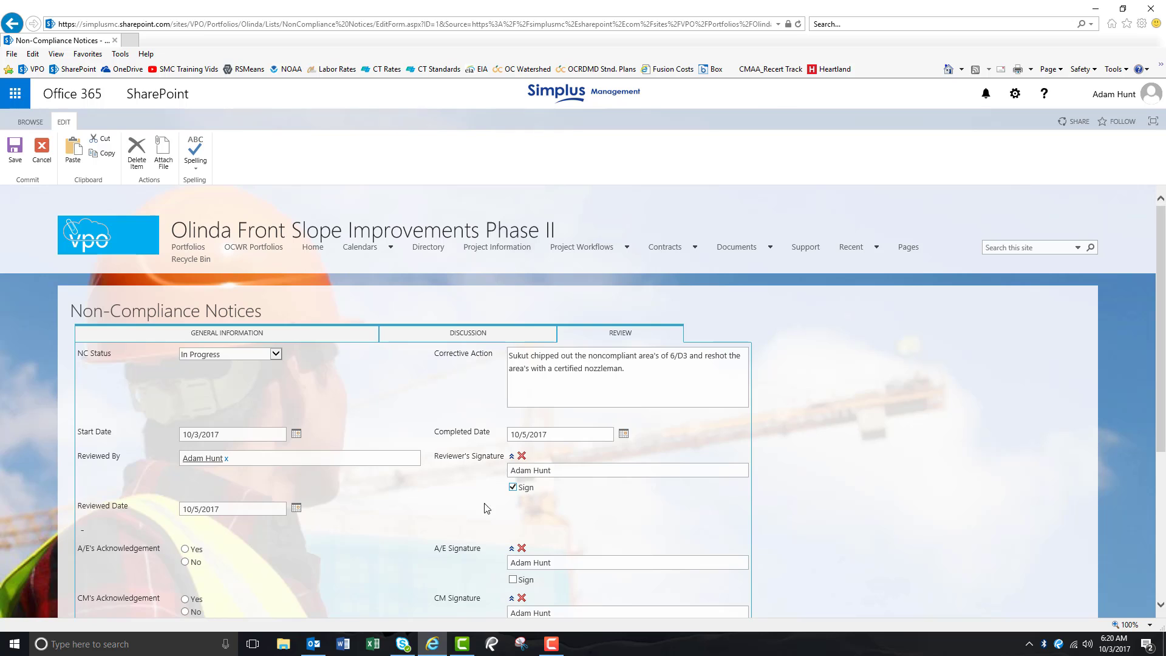
# - Mark CM's Acknowledgement as Yes and sign the CM Signature
pyautogui.scroll(-2, 399, 508)
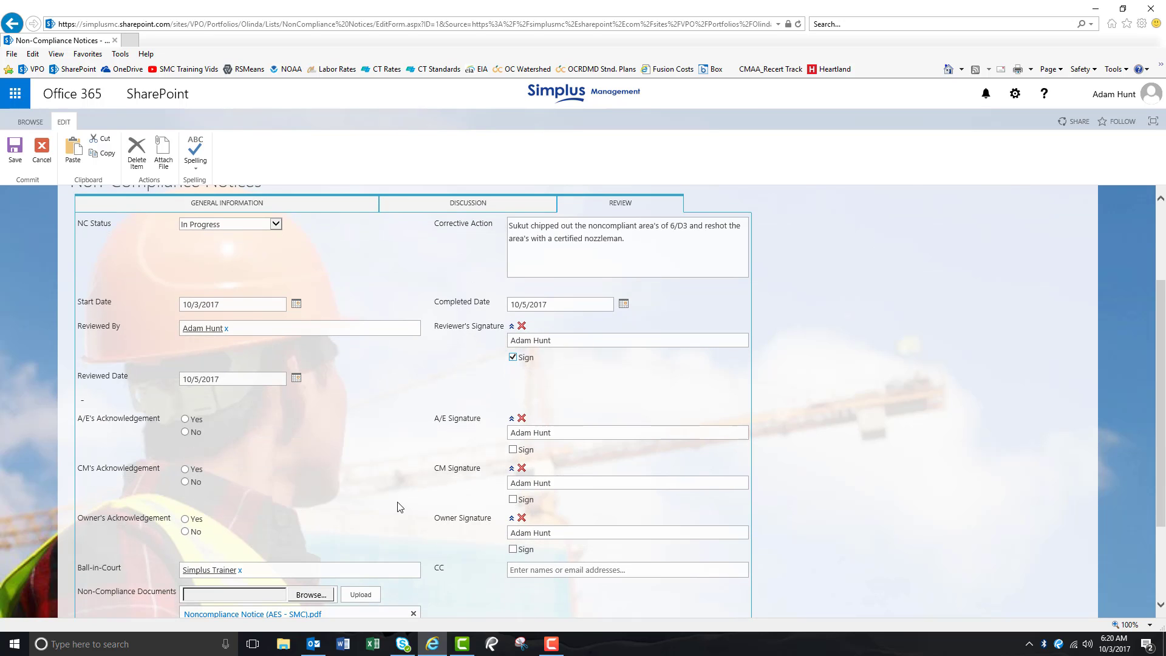
pyautogui.scroll(-1, 391, 476)
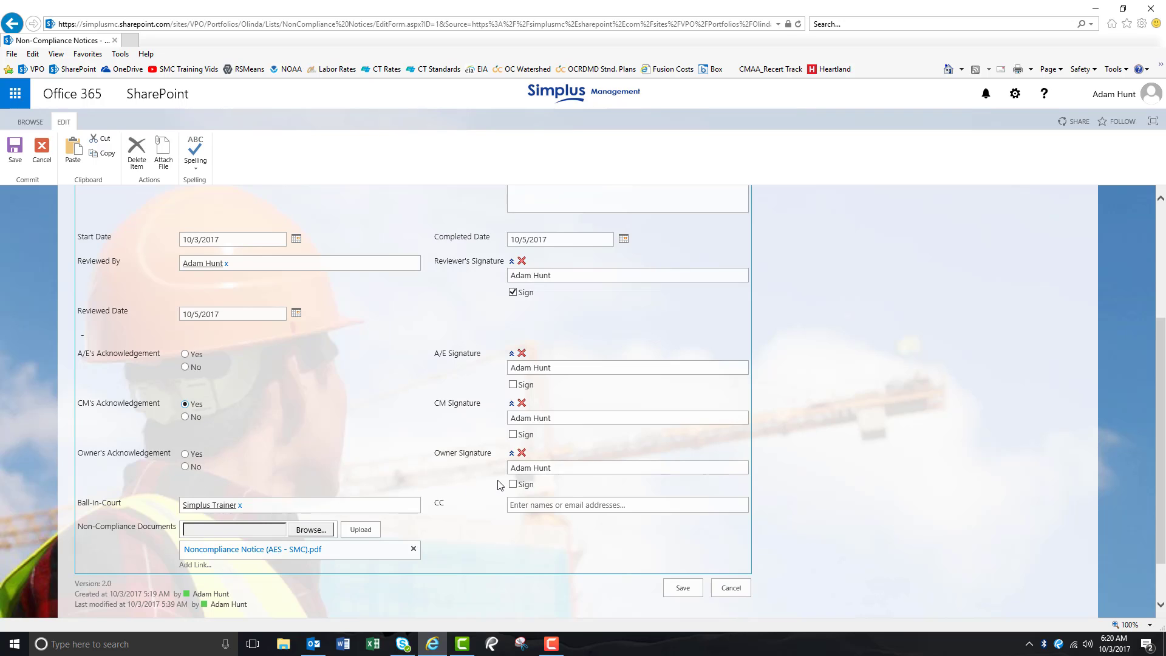
pyautogui.click(513, 435)
# - On the Discussion tab, add a new entry: 10/5/17 - Sukut performed the corrective action on 10/5/17 and is now back in compliance with project specifications
pyautogui.scroll(3, 678, 533)
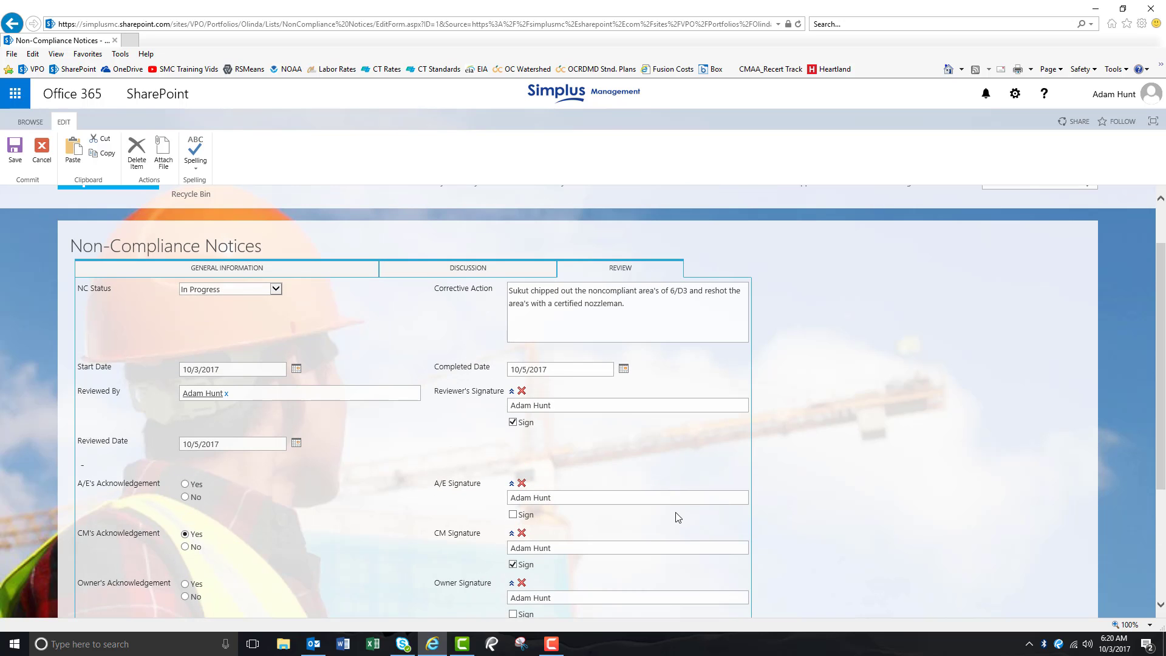
pyautogui.click(455, 268)
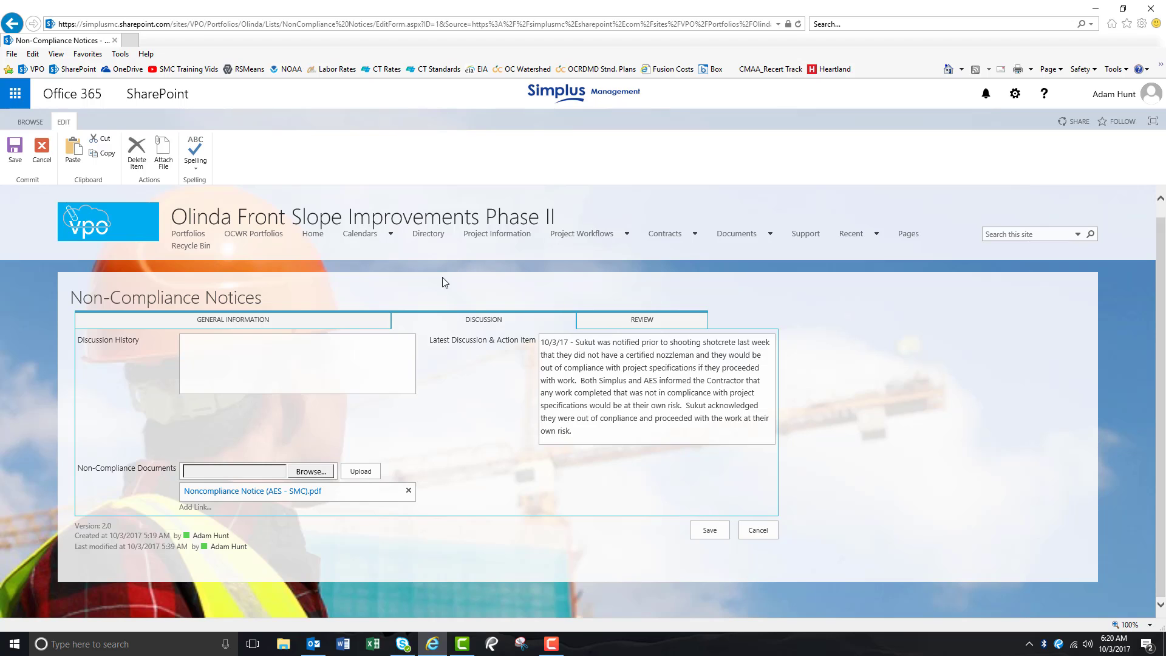
pyautogui.click(615, 433)
pyautogui.press('Return')
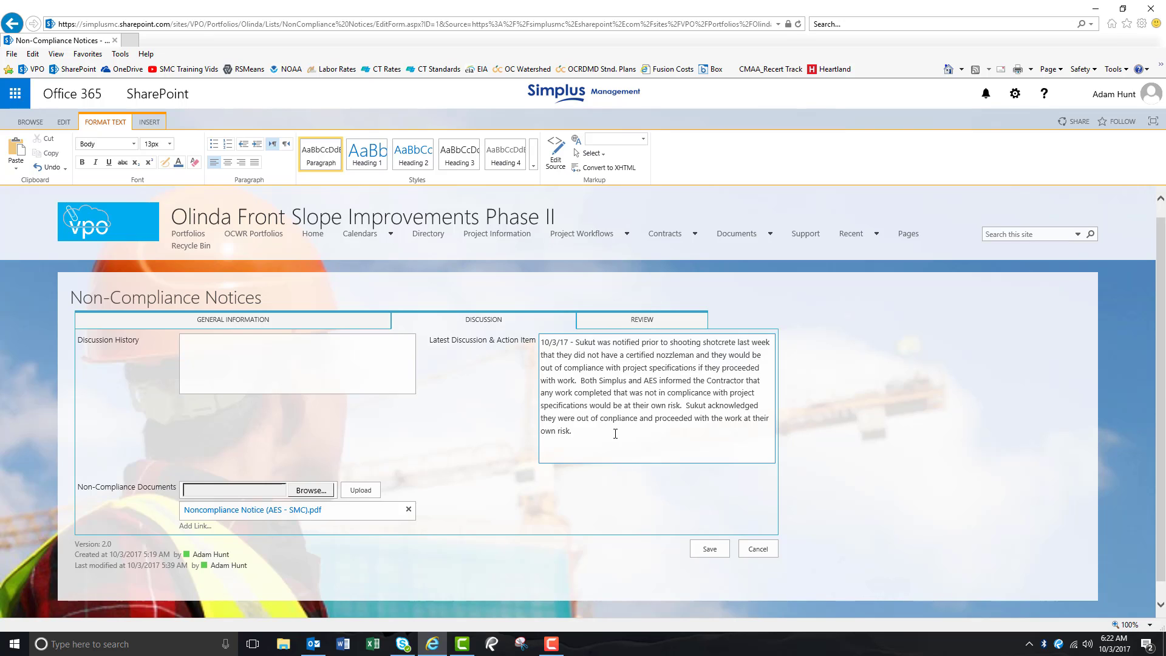
pyautogui.write('10/5/17 - Sukut performed the corrective action on 10/5/17 and is now back in compliance with project specifications.')
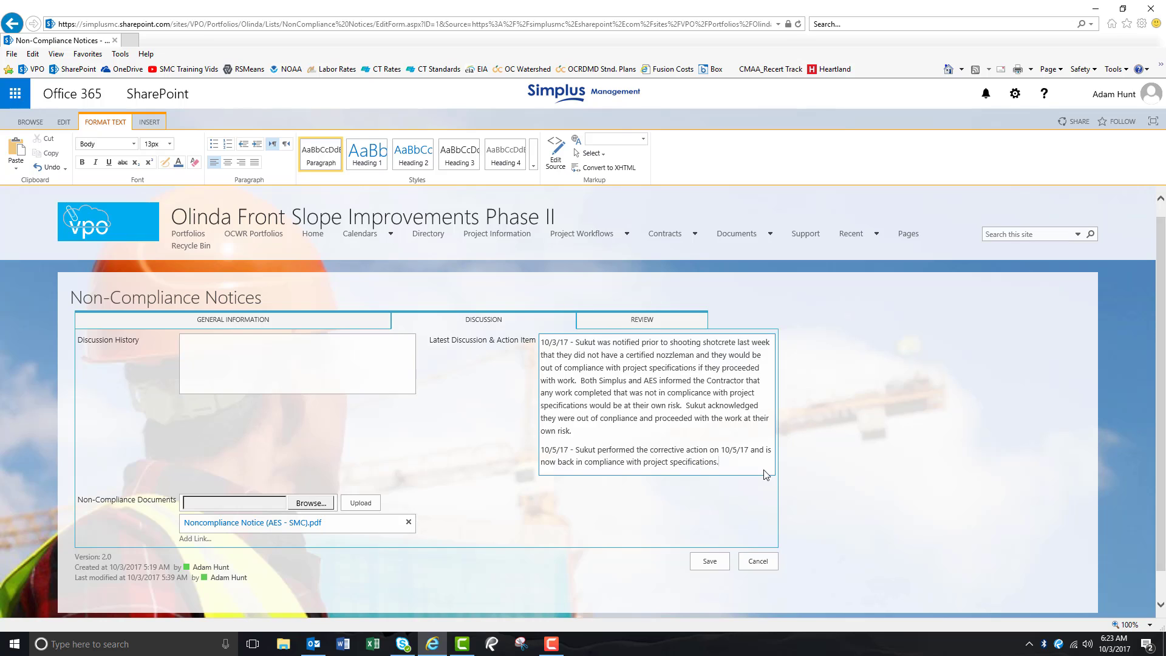
# - Back on the Review tab, change the NC Status to Completed
pyautogui.click(651, 323)
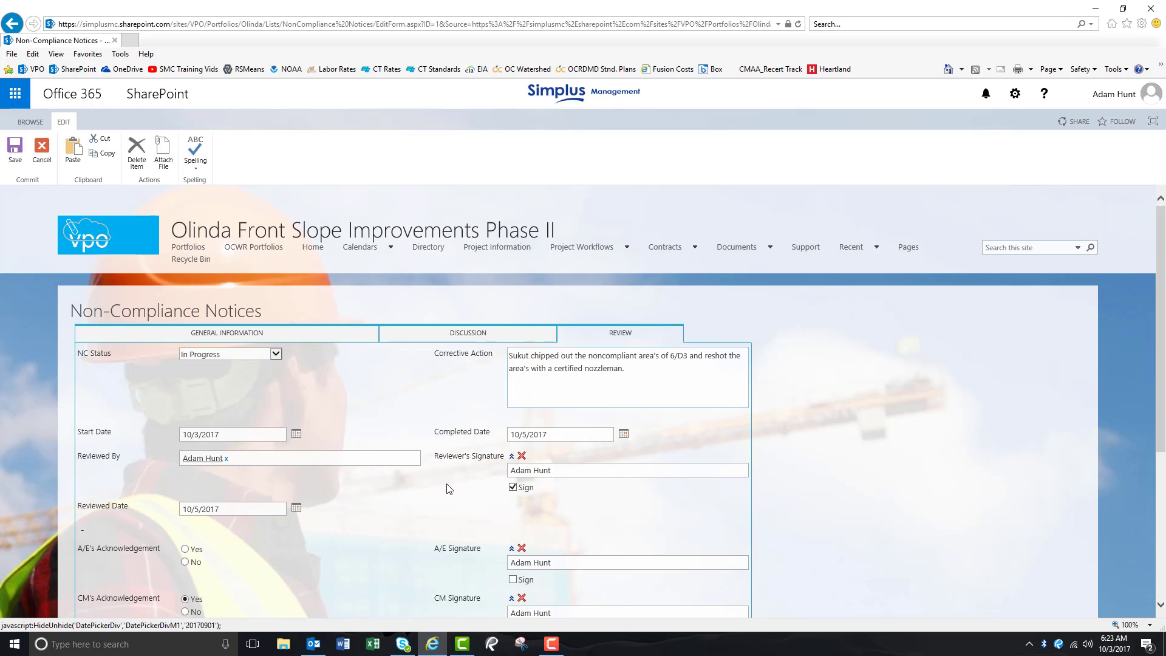
pyautogui.scroll(-1, 450, 489)
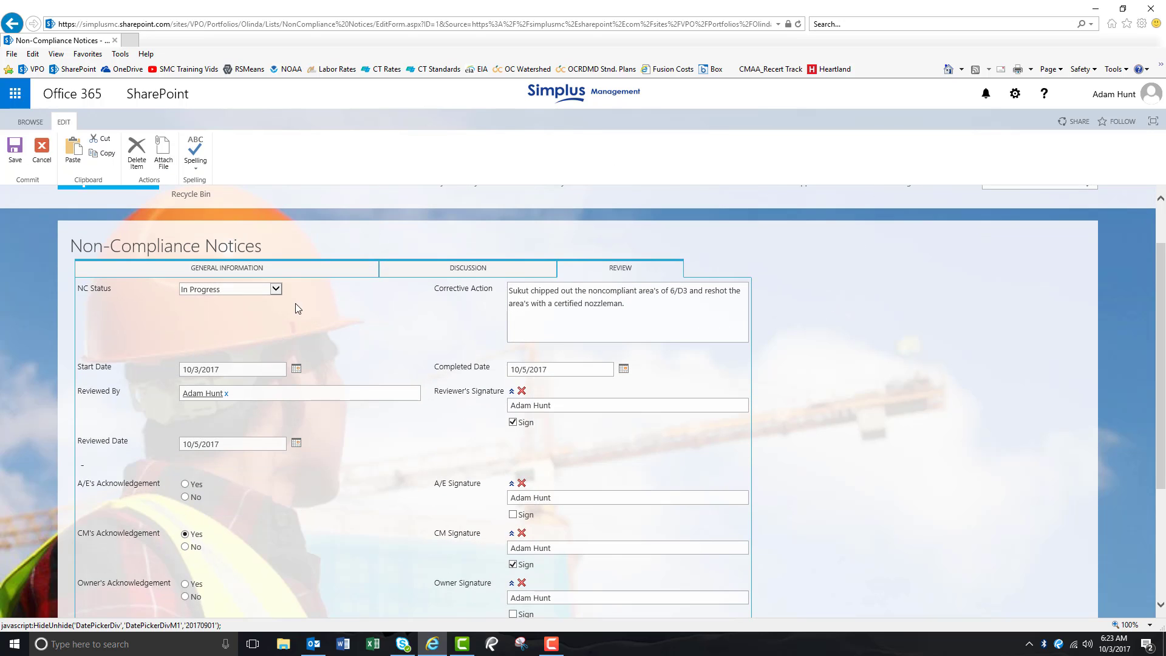
pyautogui.click(276, 289)
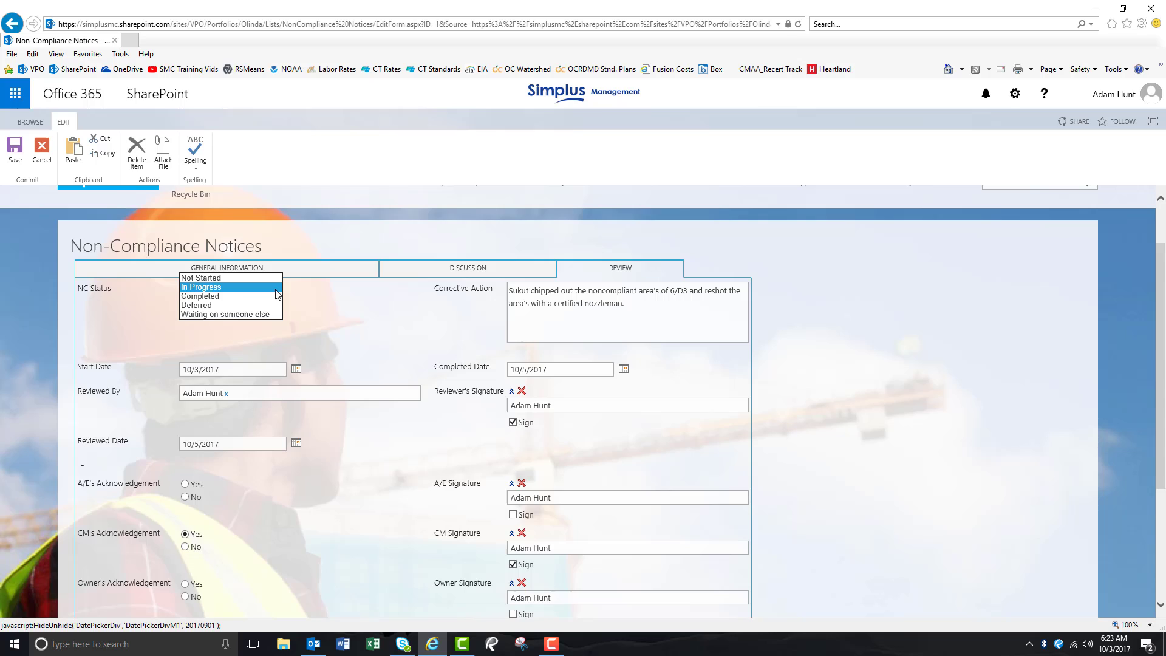
pyautogui.click(222, 297)
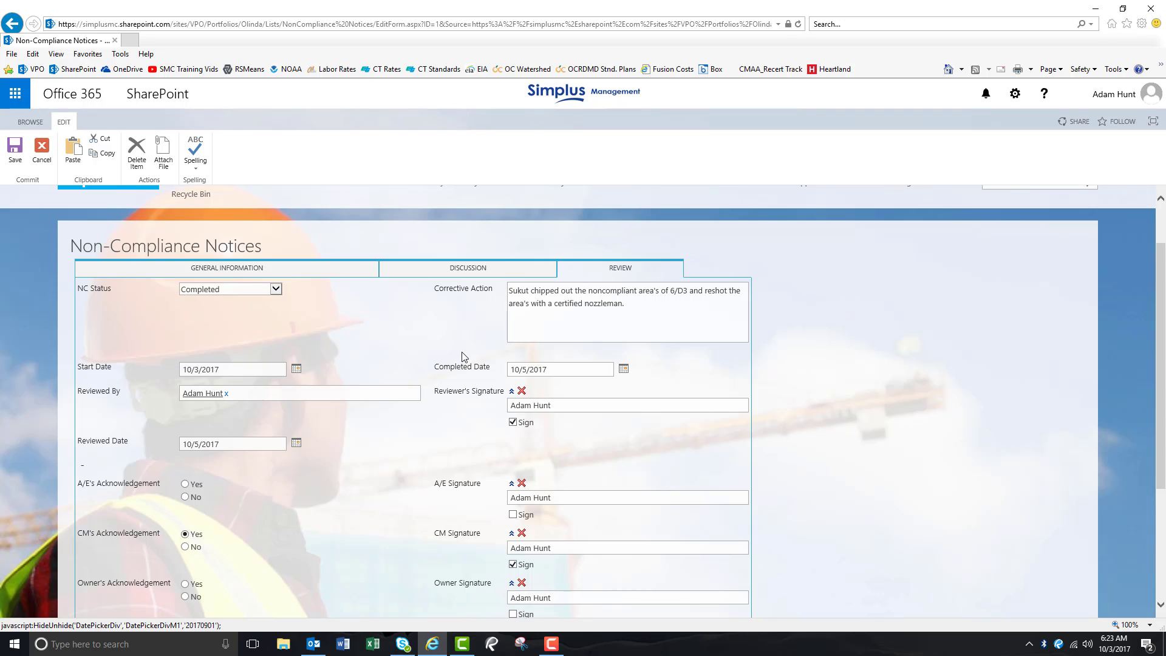
# - Save the updated notice
pyautogui.scroll(-3, 696, 449)
pyautogui.scroll(-2, 697, 450)
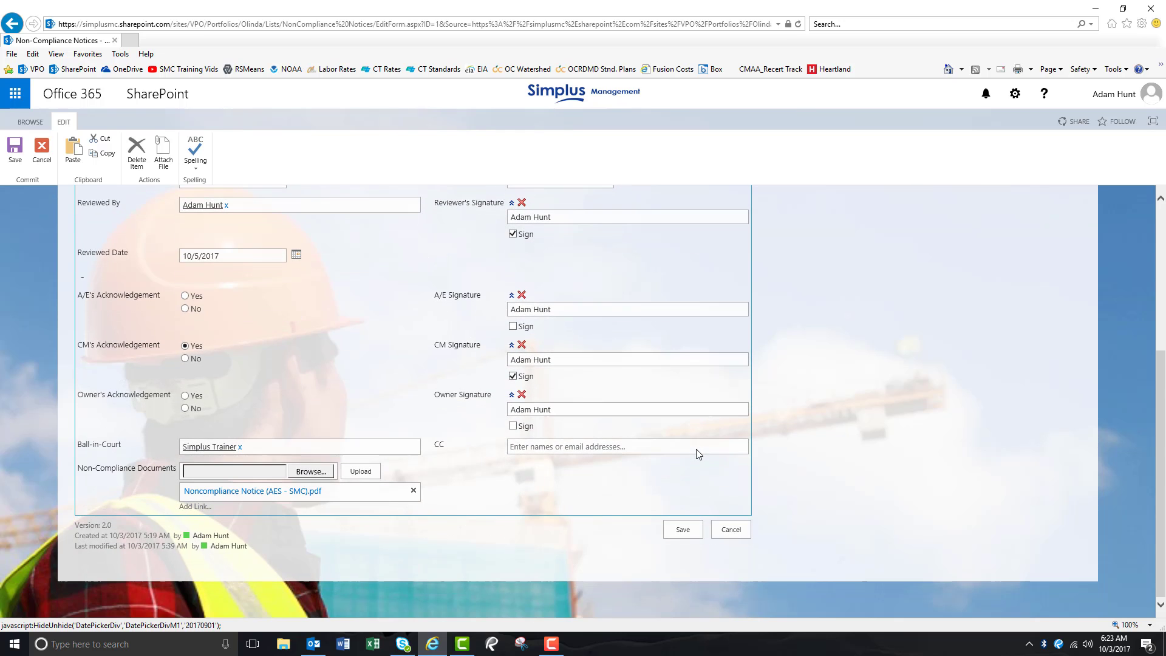
pyautogui.click(685, 532)
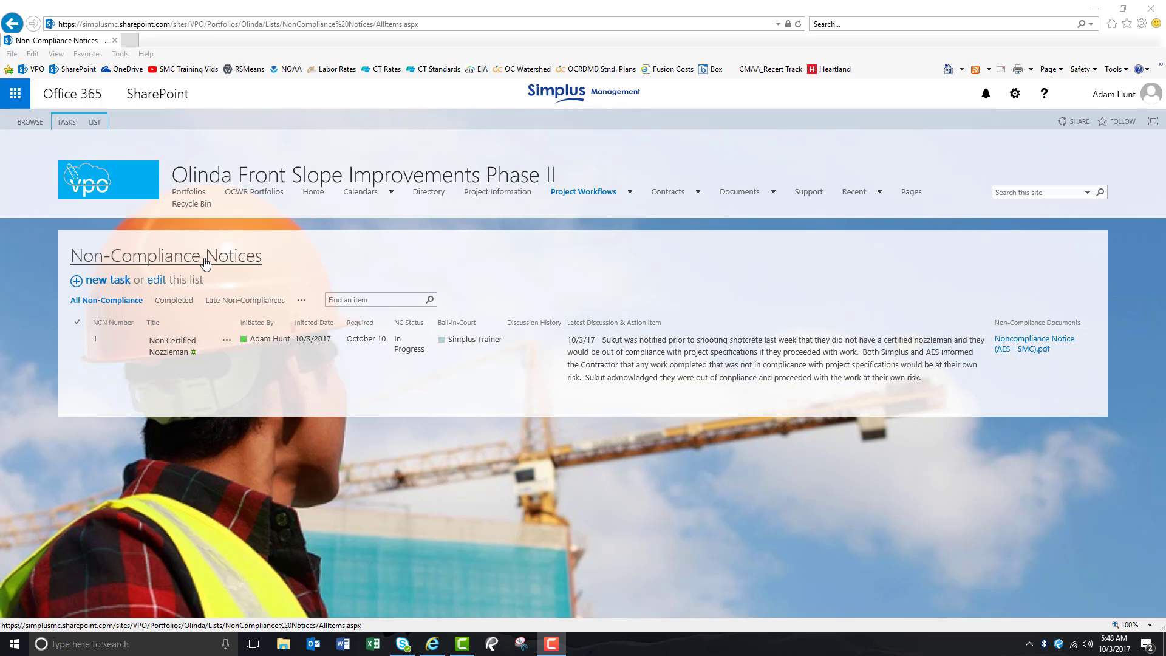
# - Open the print preview of the Non-Compliance Notices list, review it and close it
pyautogui.click(95, 123)
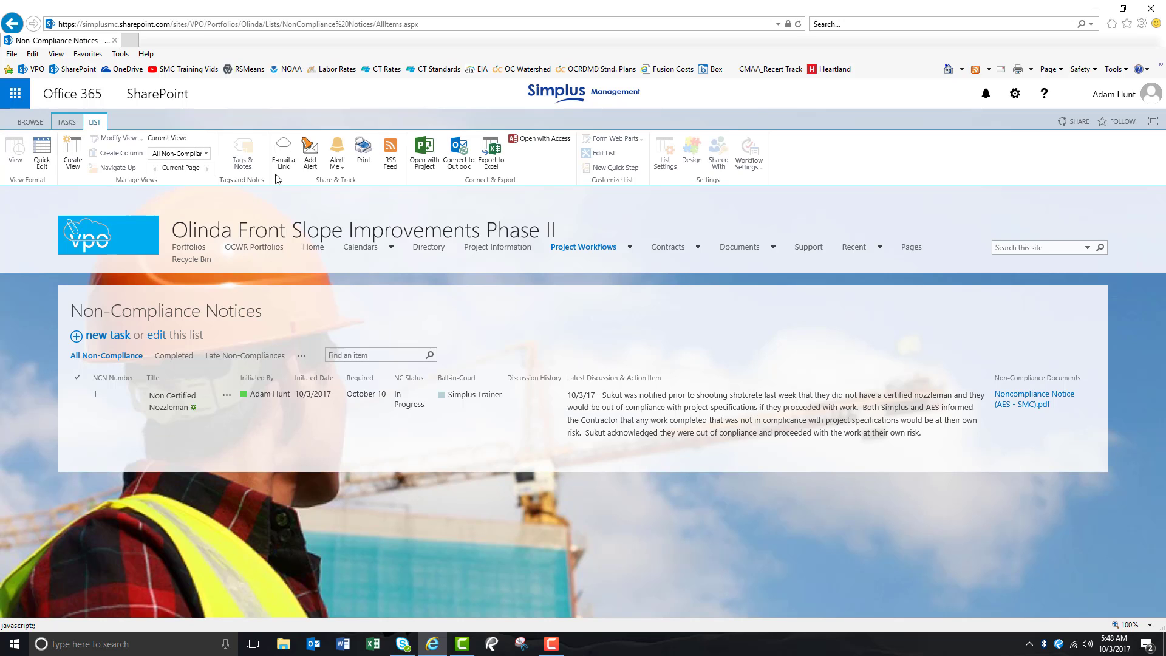
pyautogui.click(365, 158)
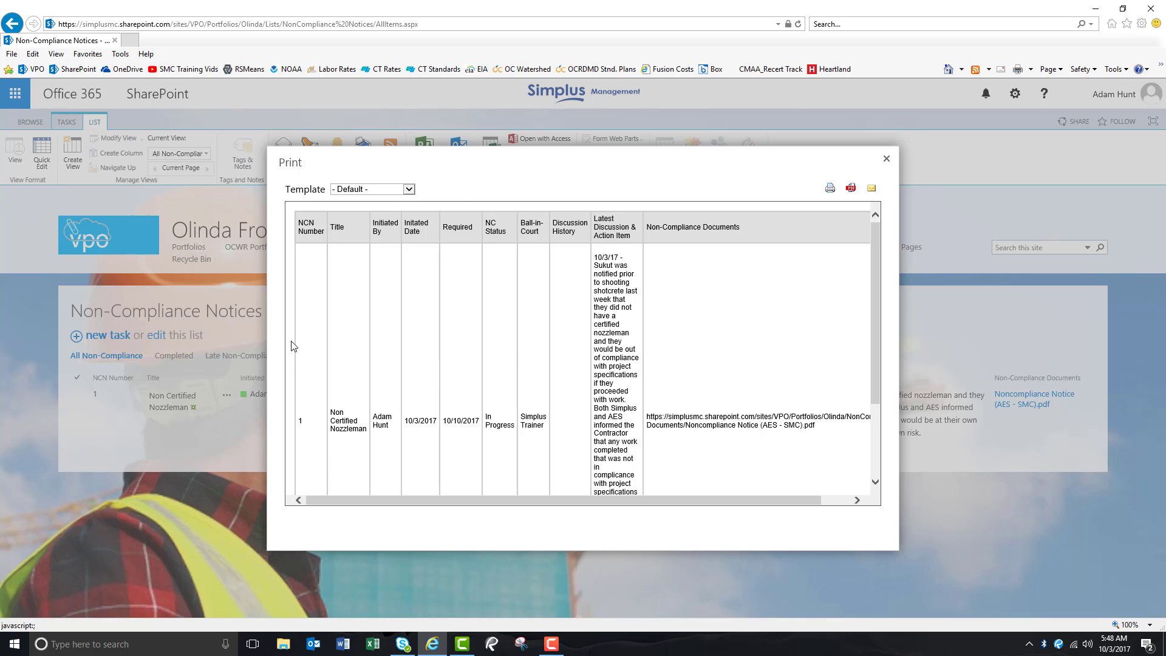
pyautogui.scroll(-3, 316, 420)
pyautogui.scroll(3, 386, 409)
pyautogui.click(887, 159)
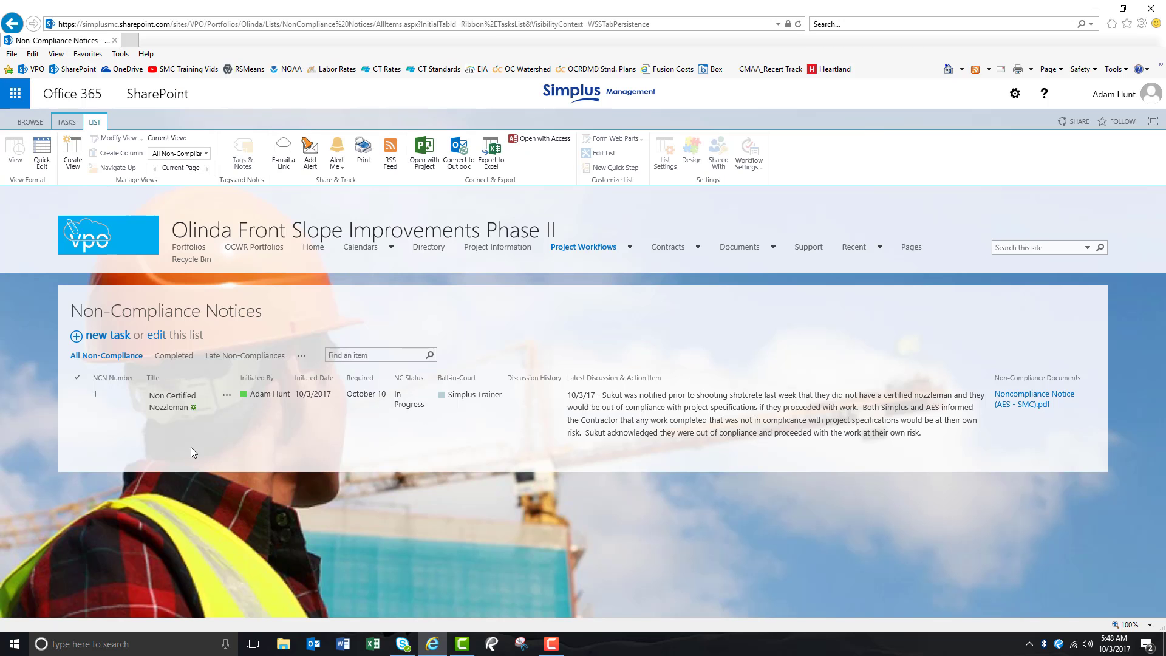
# - Open the Non Certified Nozzleman notice and open its print preview
pyautogui.click(171, 408)
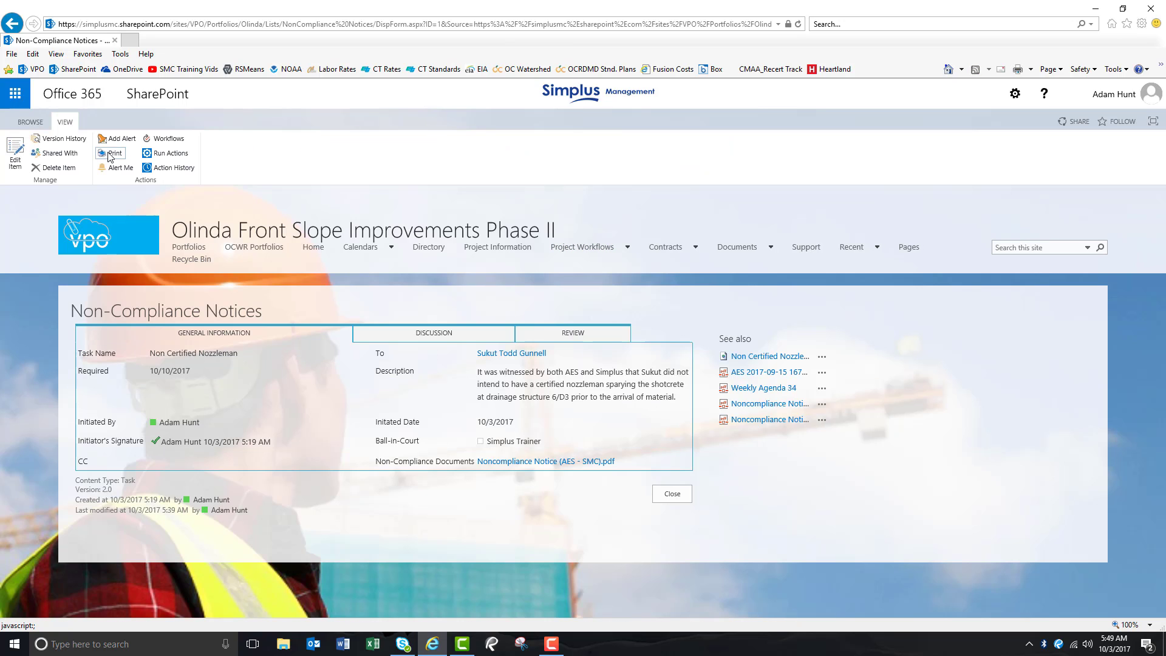
pyautogui.click(115, 154)
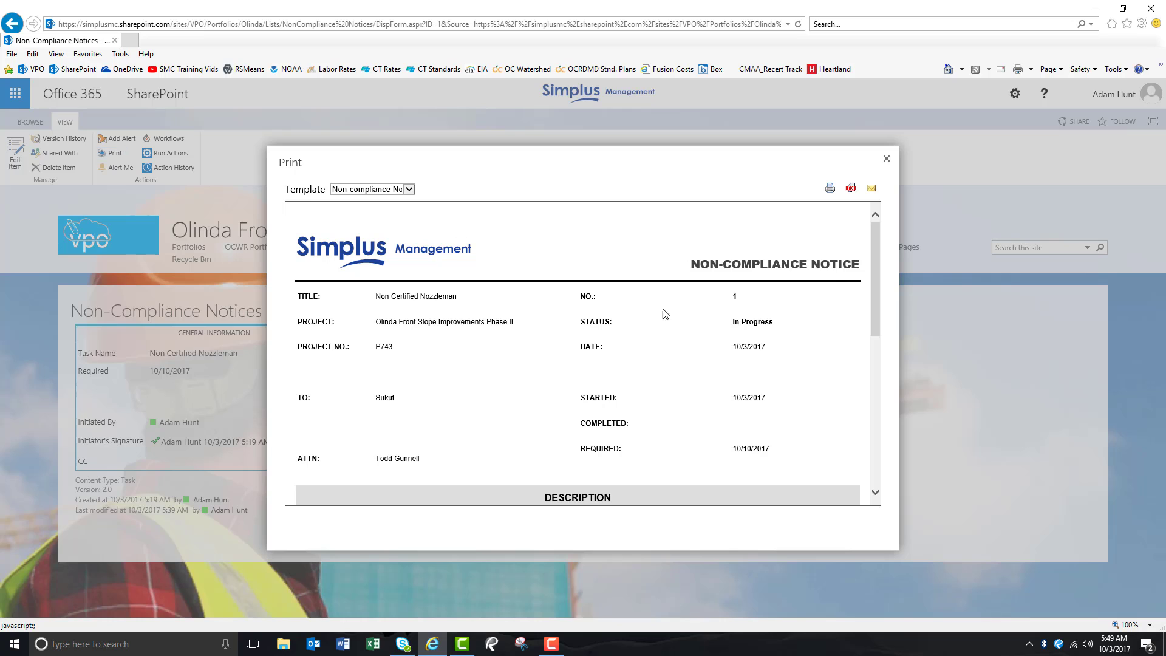
# - Review the Non Certified Nozzleman notice's print preview and its template choice, and close the preview along with the notice
pyautogui.moveTo(875, 252); pyautogui.dragTo(874, 288)
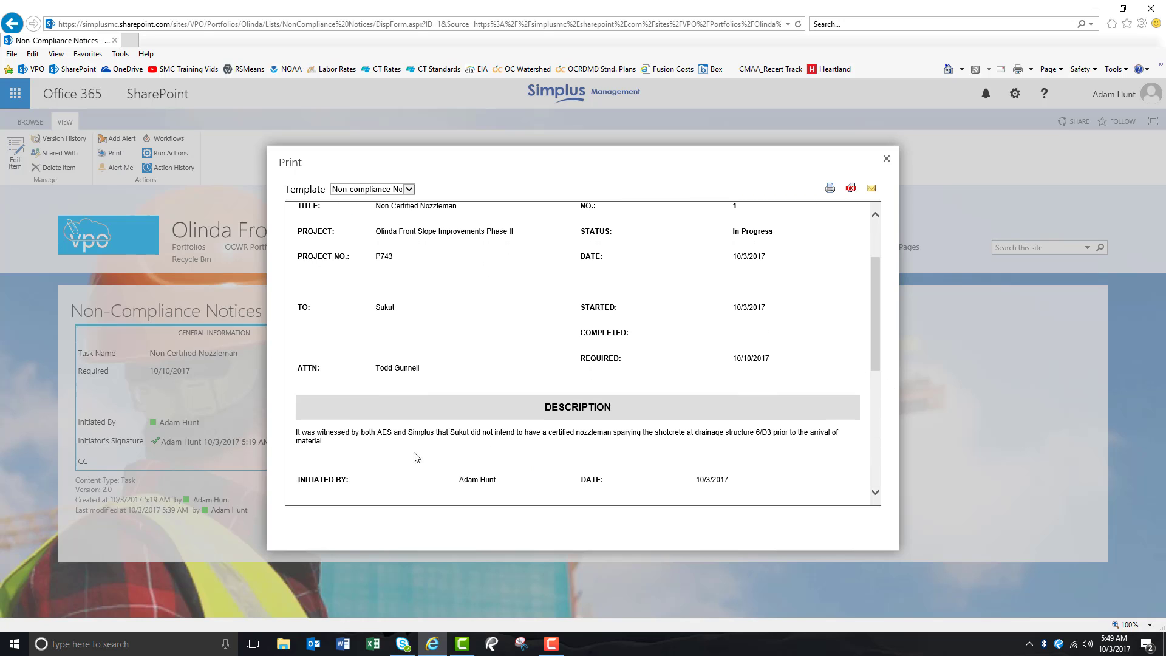
pyautogui.moveTo(881, 282); pyautogui.dragTo(870, 219)
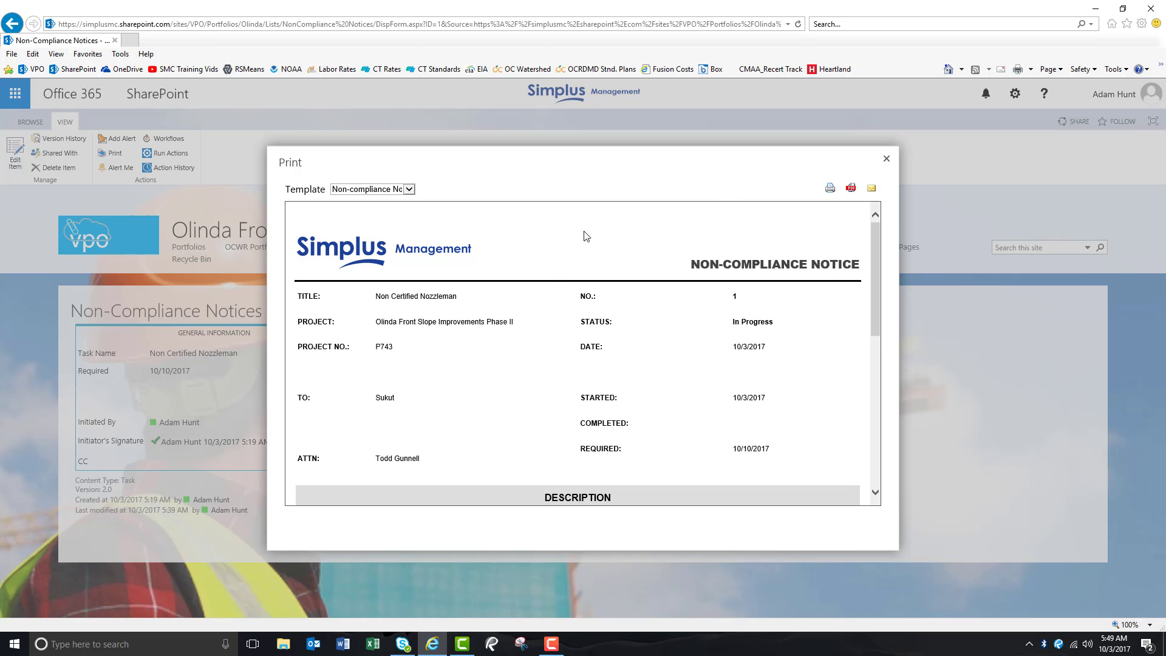
pyautogui.click(410, 188)
pyautogui.click(496, 187)
pyautogui.scroll(-4, 603, 347)
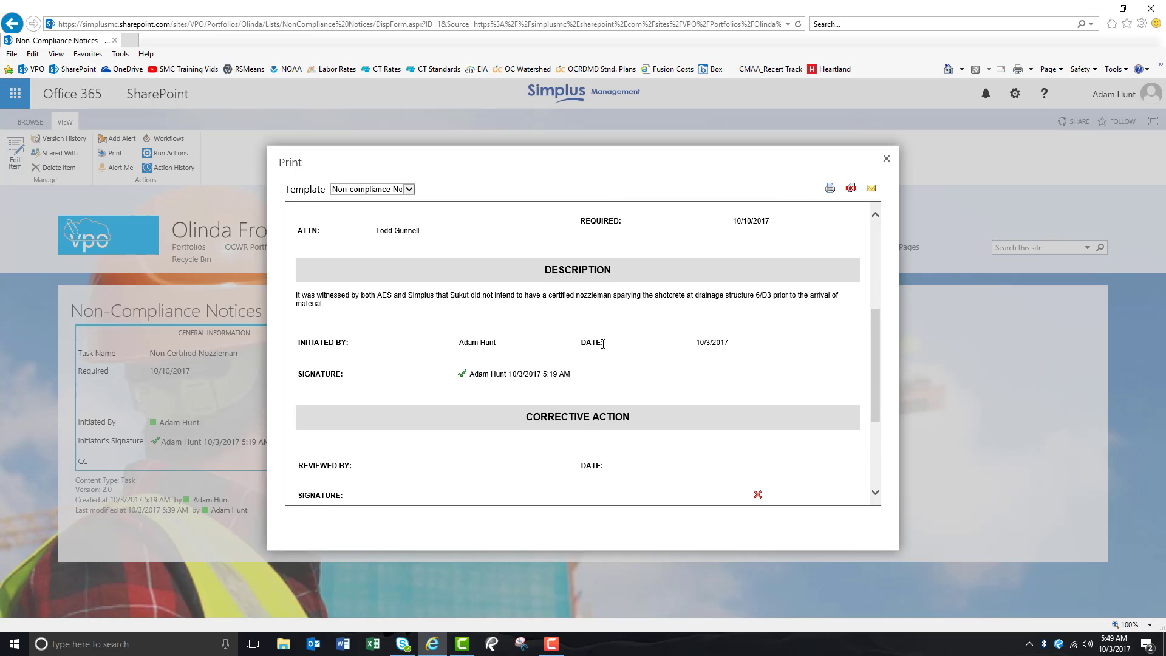
pyautogui.scroll(4, 604, 346)
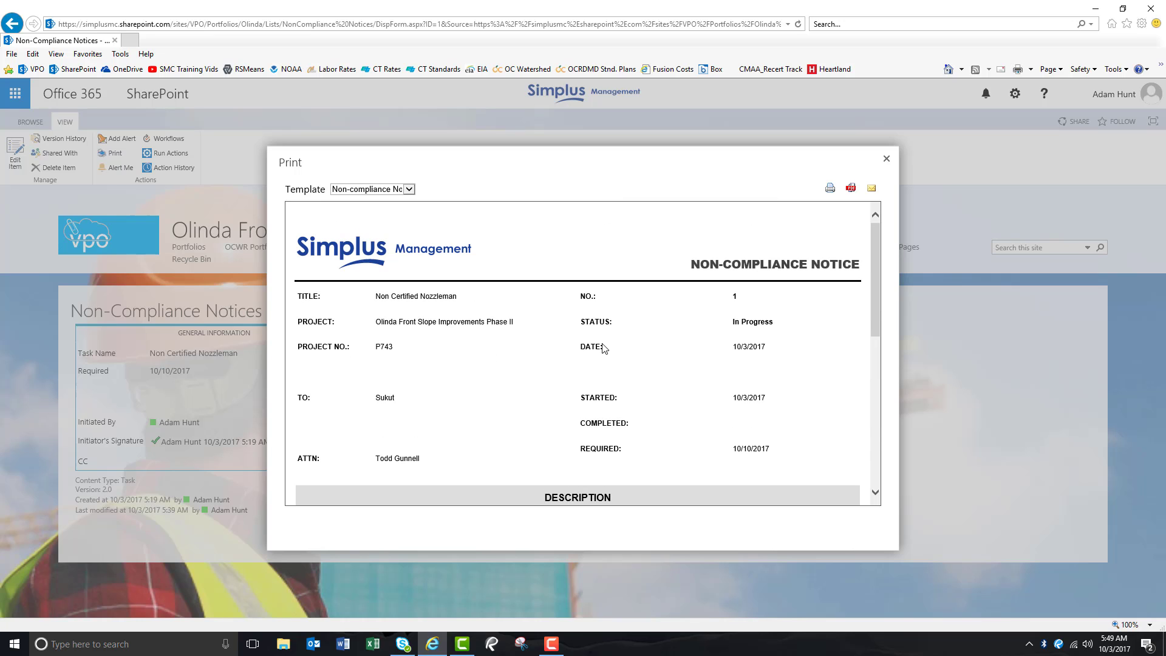
pyautogui.click(887, 158)
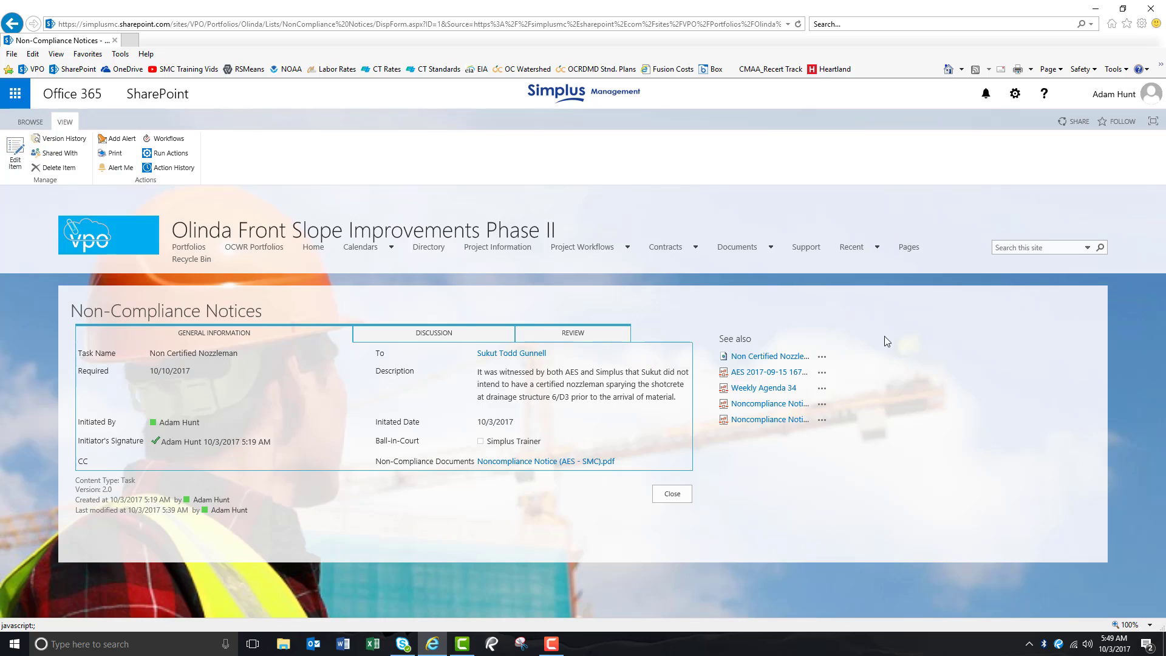
pyautogui.click(665, 495)
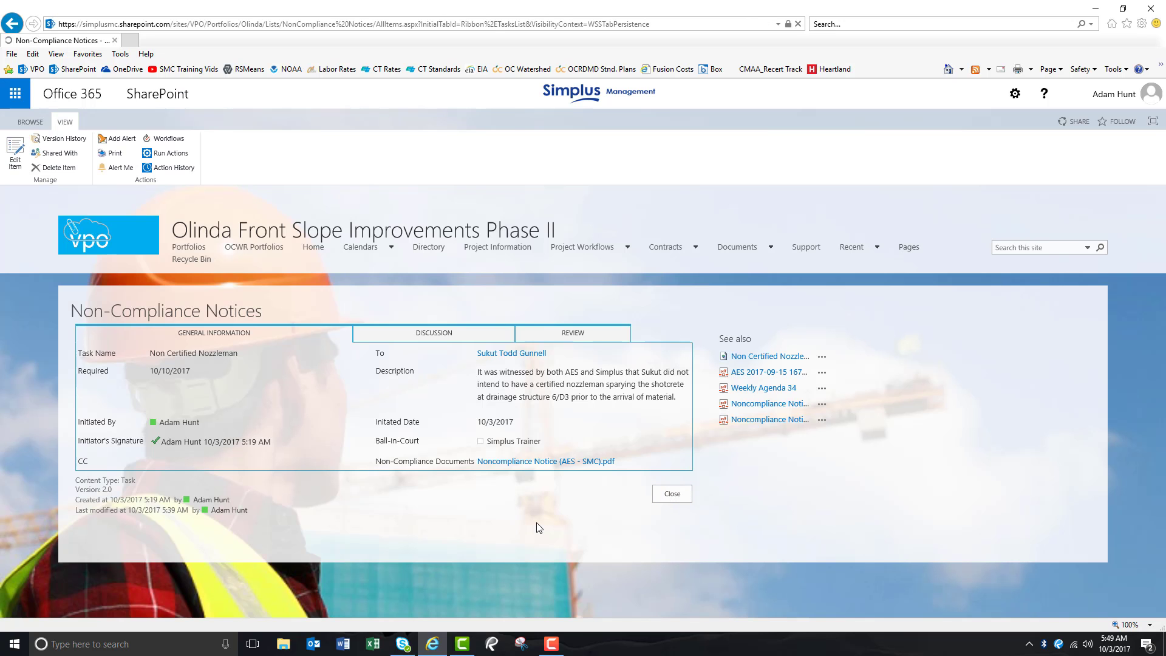